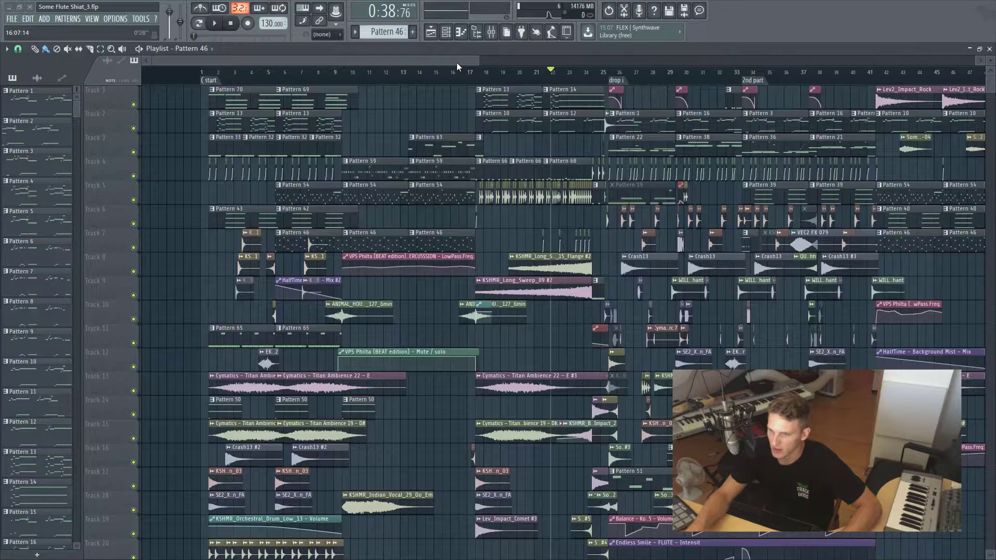
# Play the arrangement through the build-up and into the drop, then stop playback.
pyautogui.hscroll(-2, 431, 61)
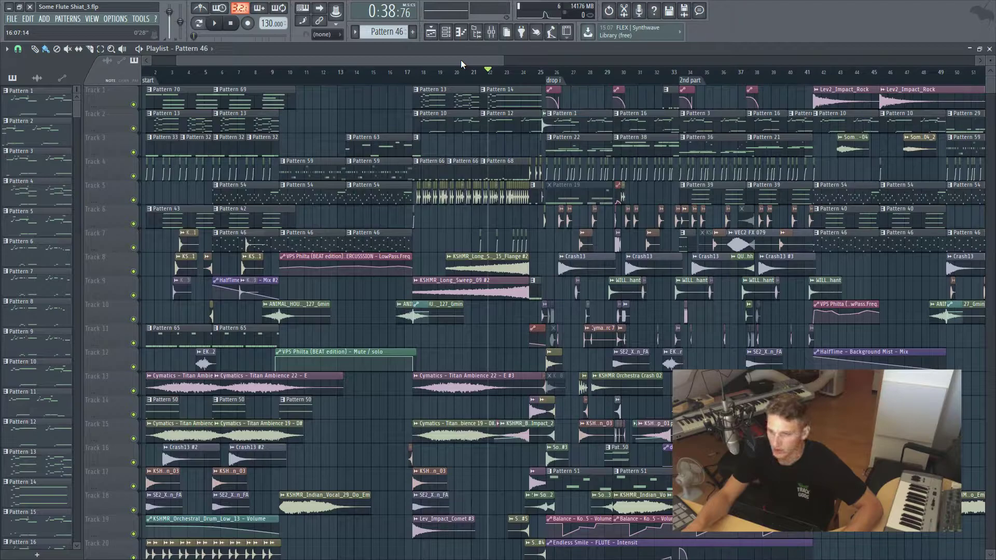
pyautogui.press('space')
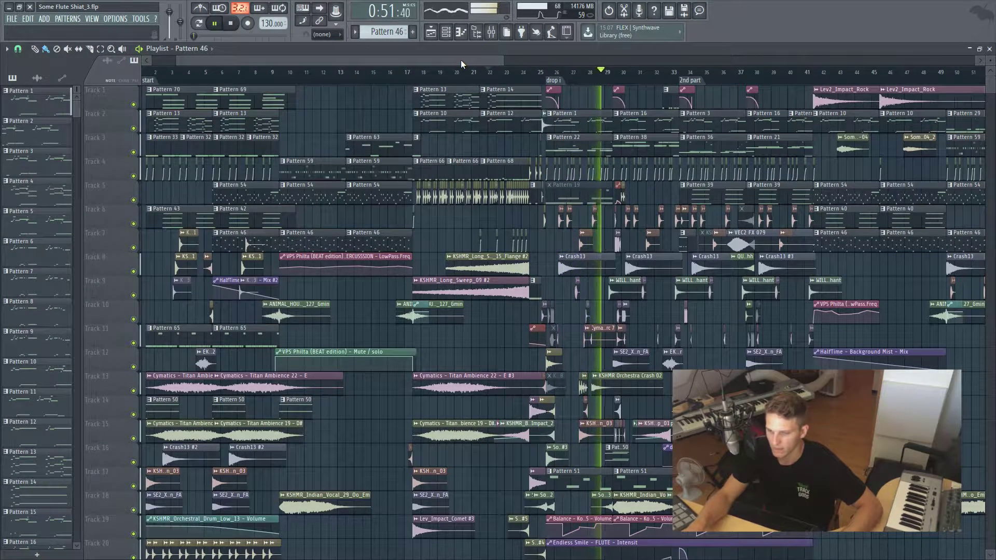
pyautogui.moveTo(458, 60); pyautogui.dragTo(496, 62)
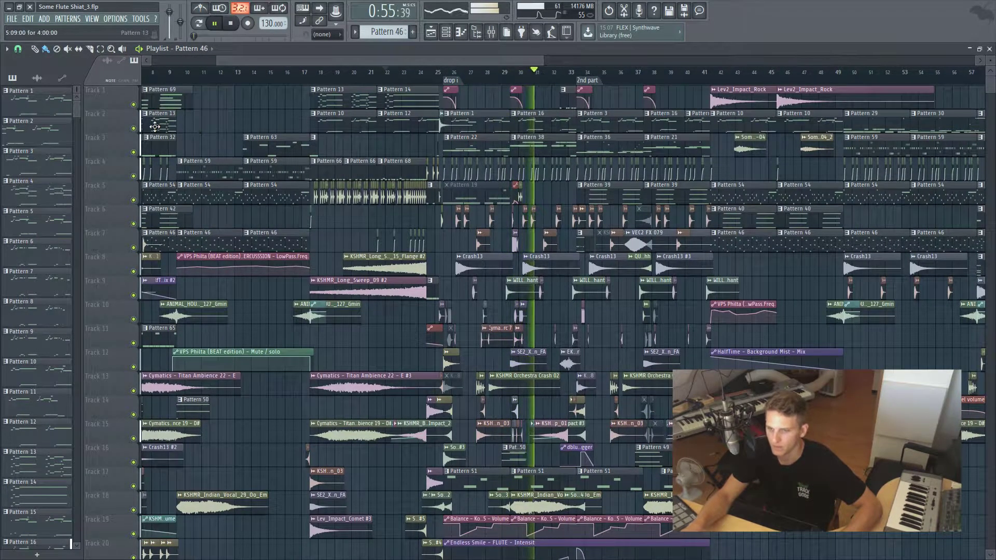
pyautogui.press('space')
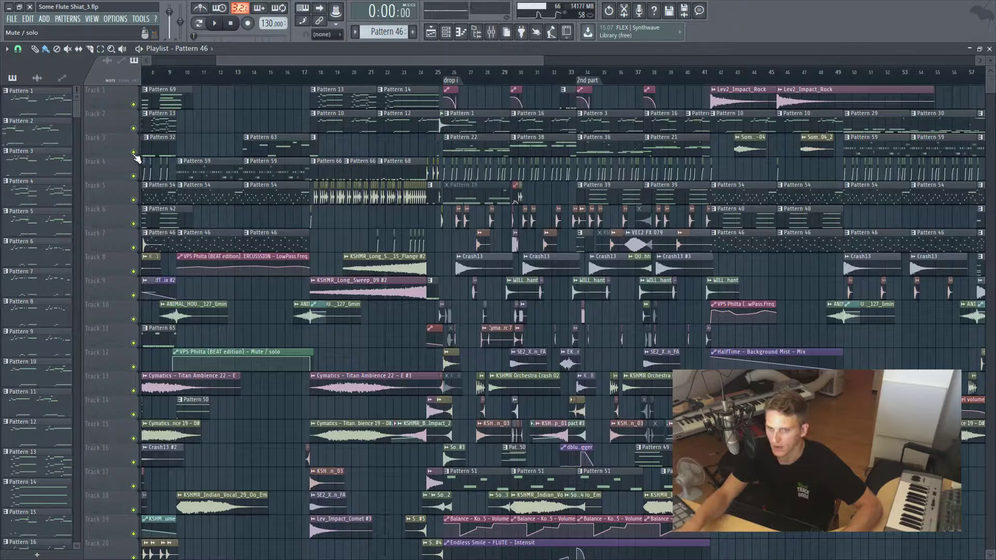
# Solo playlist Track 3 and play it from the drop marker to hear the 808 pattern alone.
pyautogui.rightClick(134, 153)
pyautogui.click(446, 79)
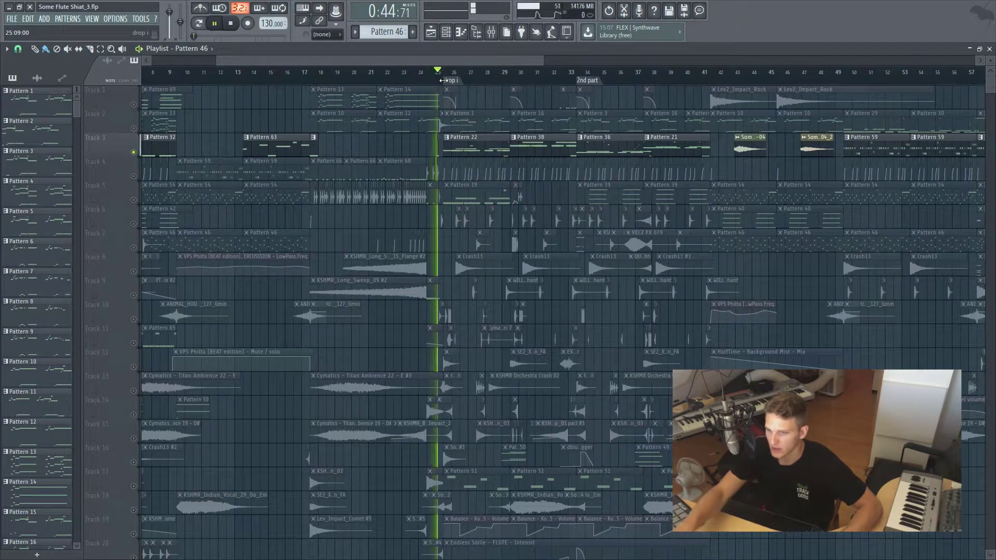
pyautogui.press('space')
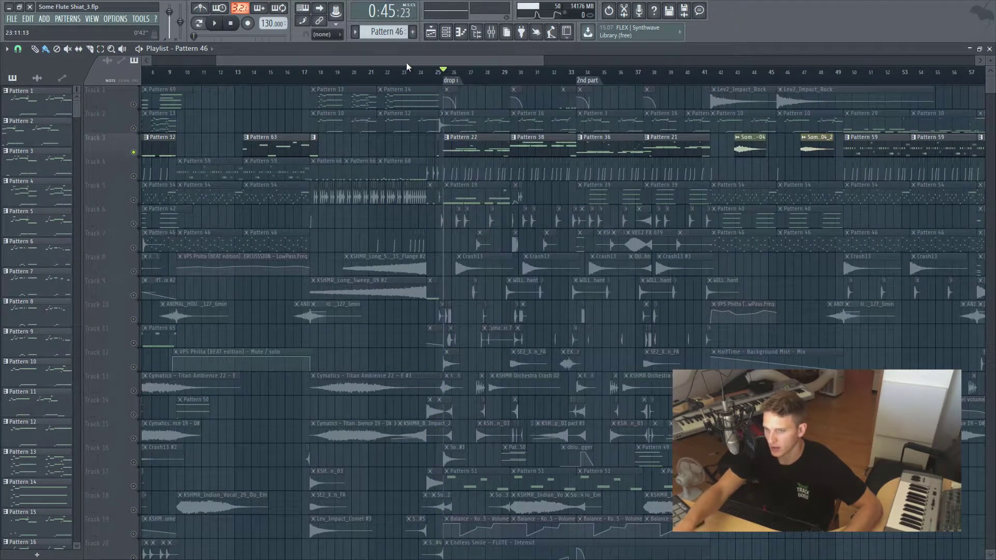
pyautogui.moveTo(407, 64); pyautogui.dragTo(415, 61)
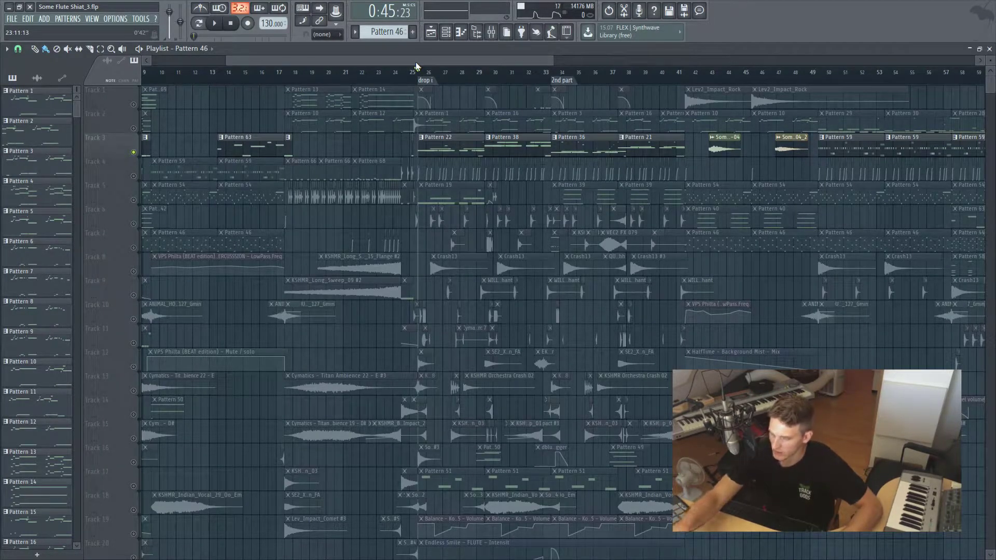
pyautogui.press('space')
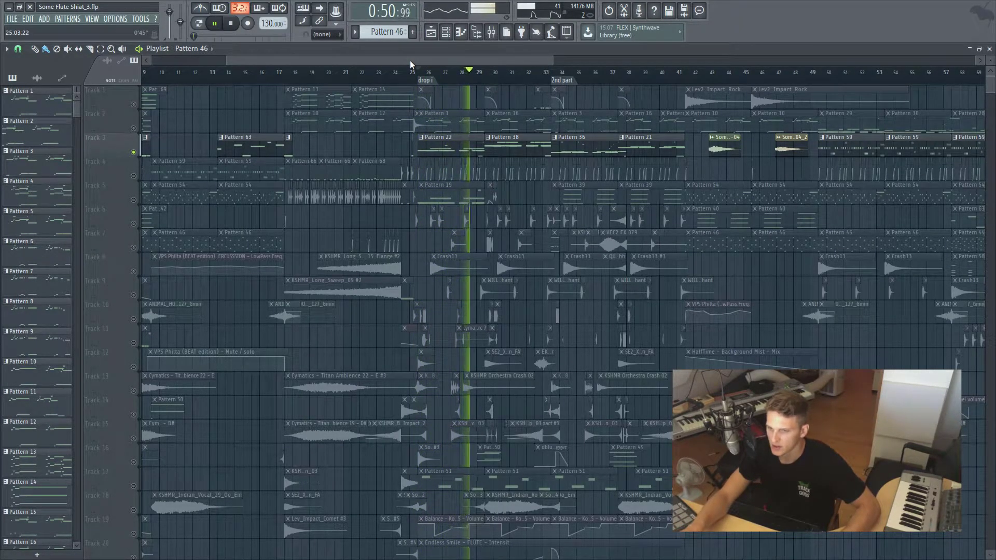
pyautogui.press('space')
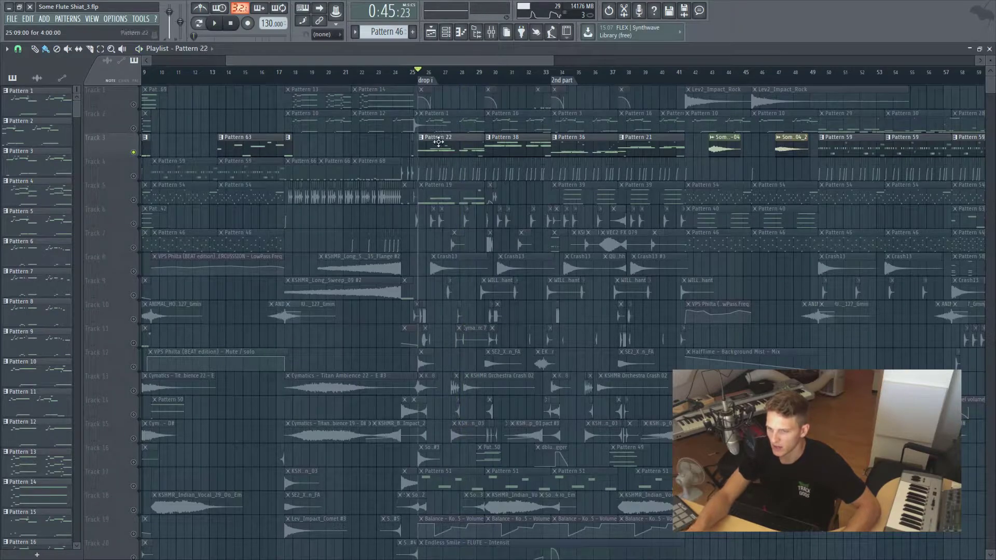
# Open Pattern 22's 808 sample channel settings beside the channel rack and preview its waveform.
pyautogui.doubleClick(439, 142)
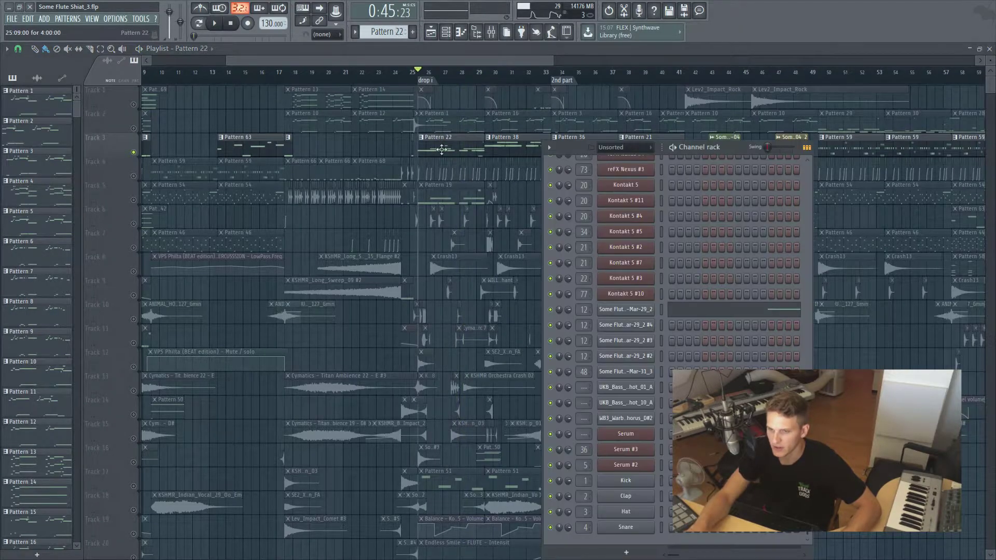
pyautogui.click(637, 310)
pyautogui.moveTo(808, 283); pyautogui.dragTo(319, 184)
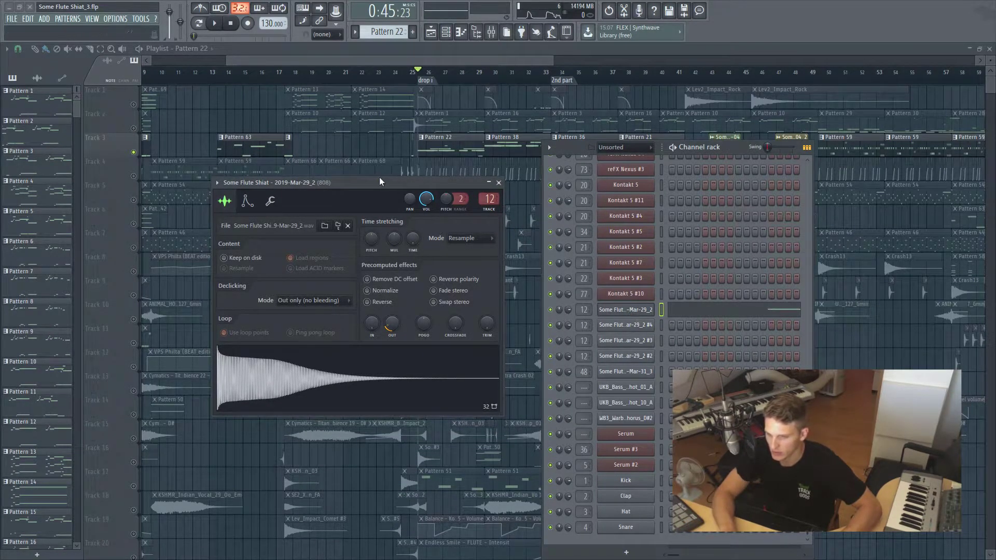
pyautogui.moveTo(380, 178); pyautogui.dragTo(426, 168)
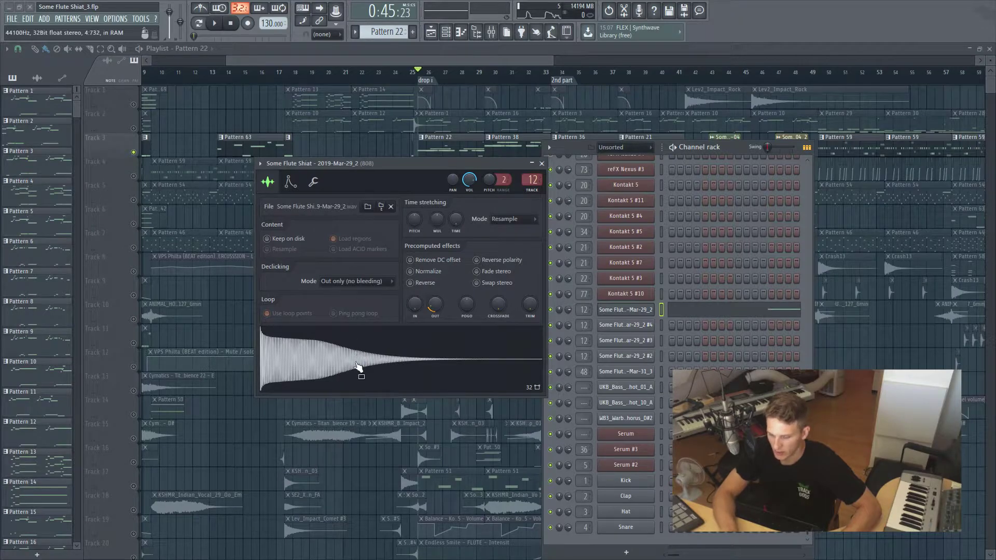
pyautogui.click(358, 340)
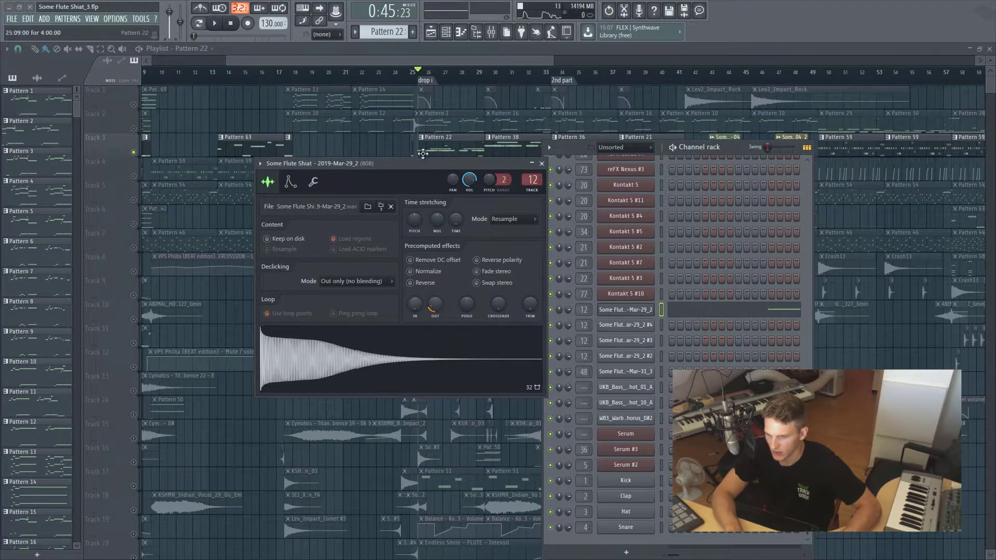
# Adjust the attack tension in the 808 sample's volume envelope and return to its sample settings.
pyautogui.click(291, 182)
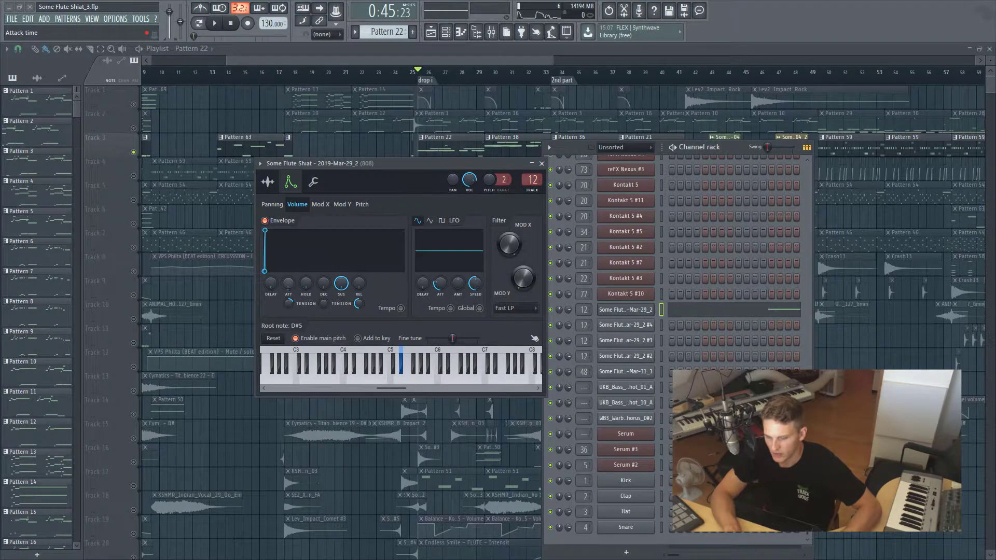
pyautogui.moveTo(290, 305); pyautogui.dragTo(290, 319)
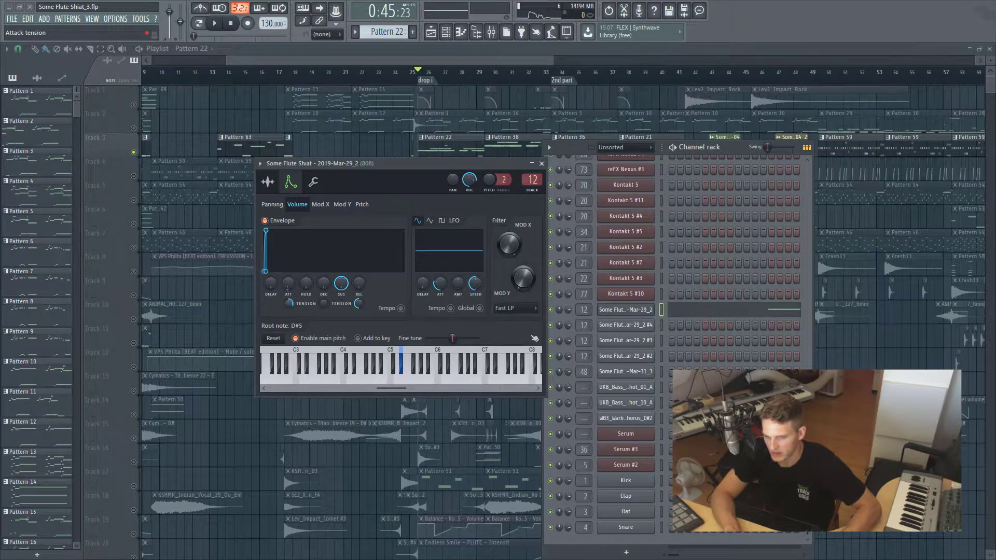
pyautogui.click(268, 182)
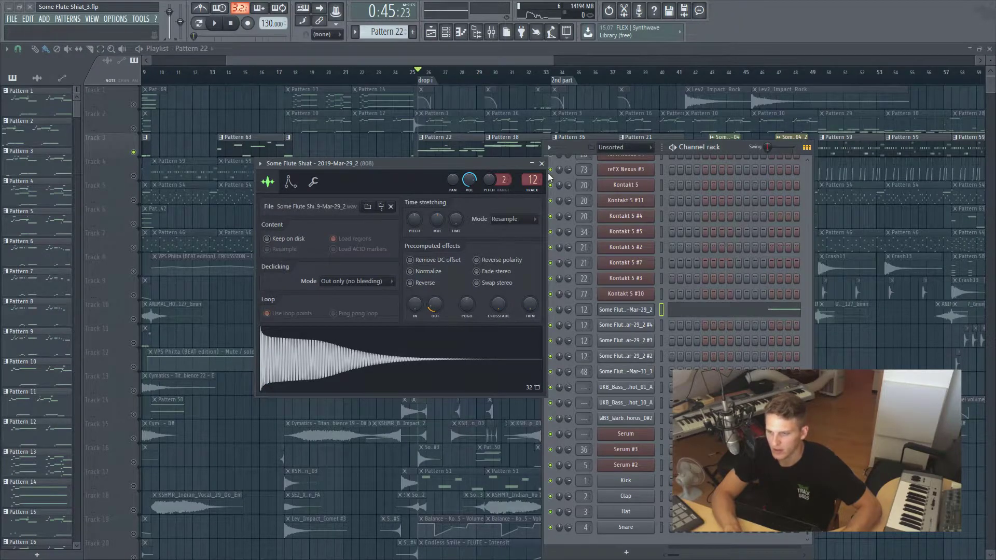
pyautogui.click(290, 181)
pyautogui.click(268, 182)
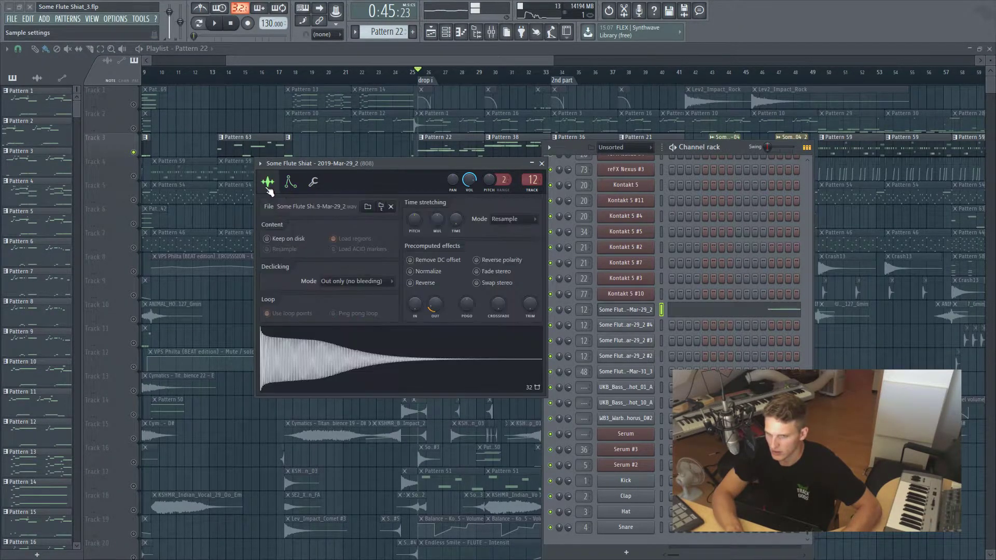
# Show the 808's mixer track 12 and compare its effect chain with the KICK track's.
pyautogui.doubleClick(530, 180)
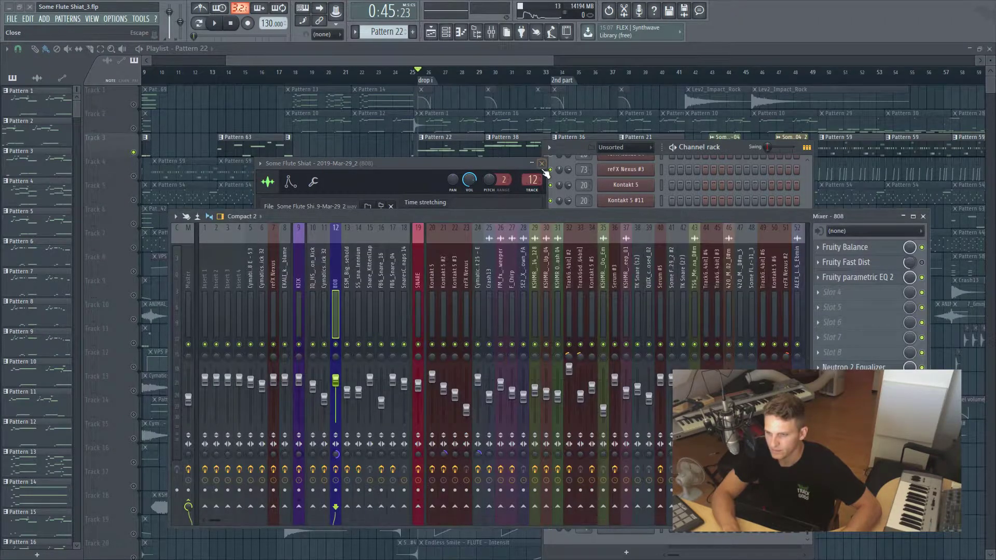
pyautogui.moveTo(582, 217); pyautogui.dragTo(553, 263)
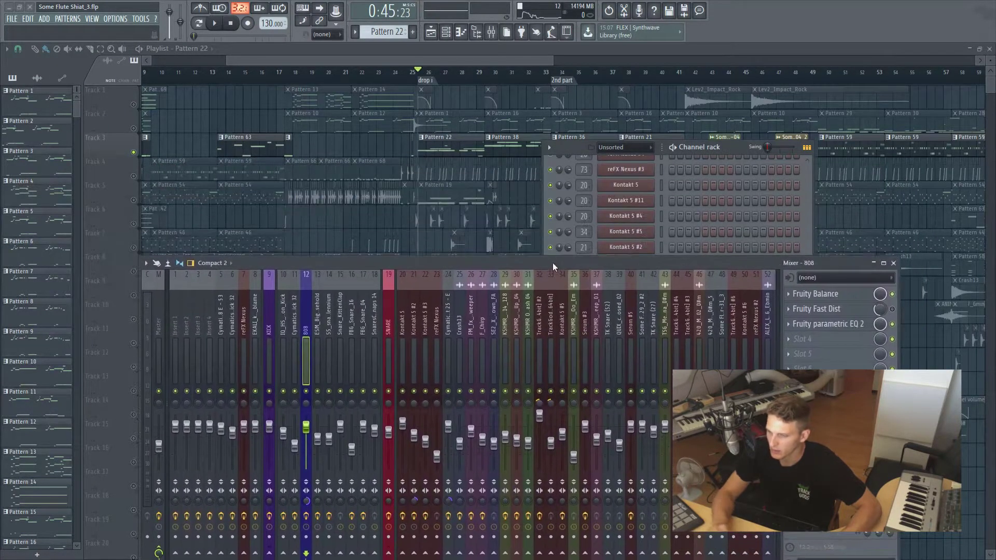
pyautogui.moveTo(739, 257); pyautogui.dragTo(762, 179)
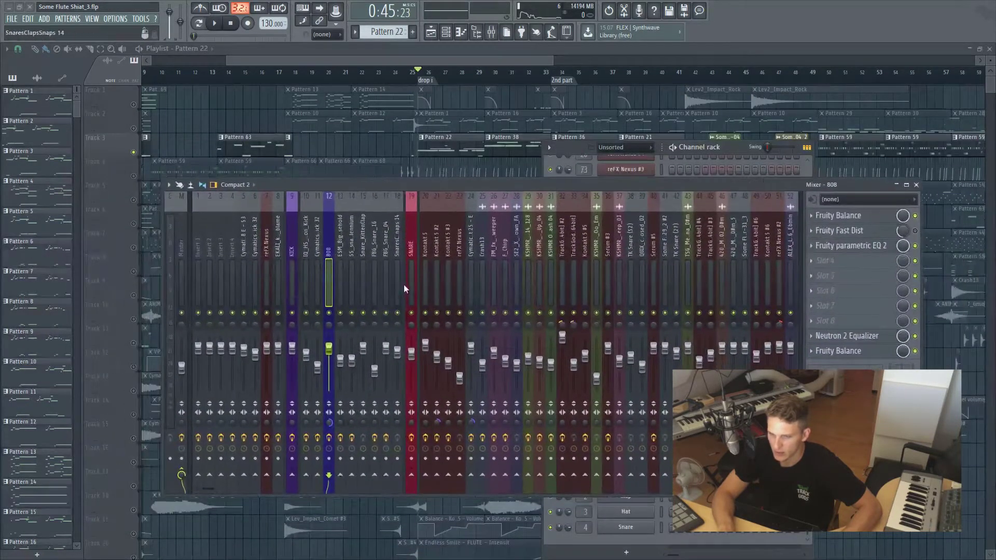
pyautogui.click(291, 272)
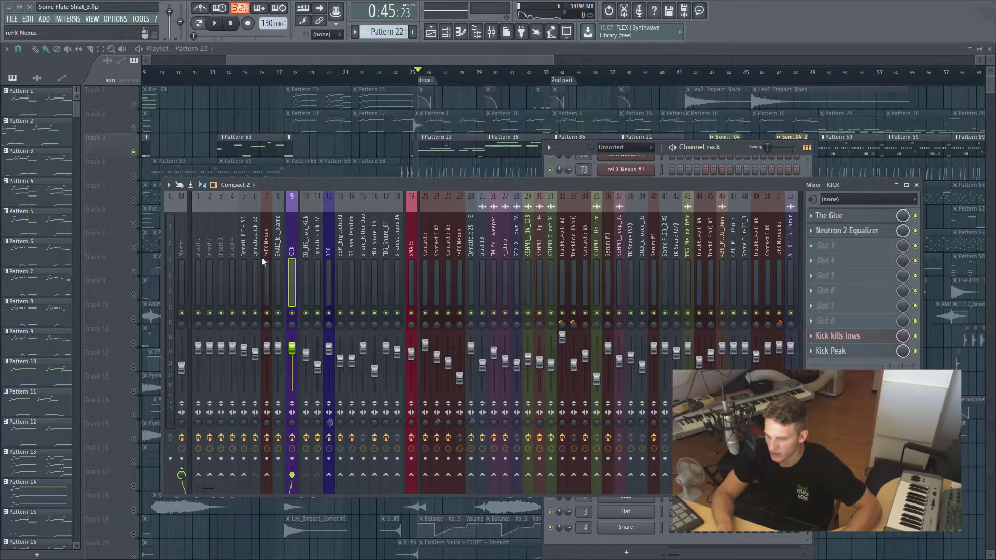
pyautogui.click(334, 269)
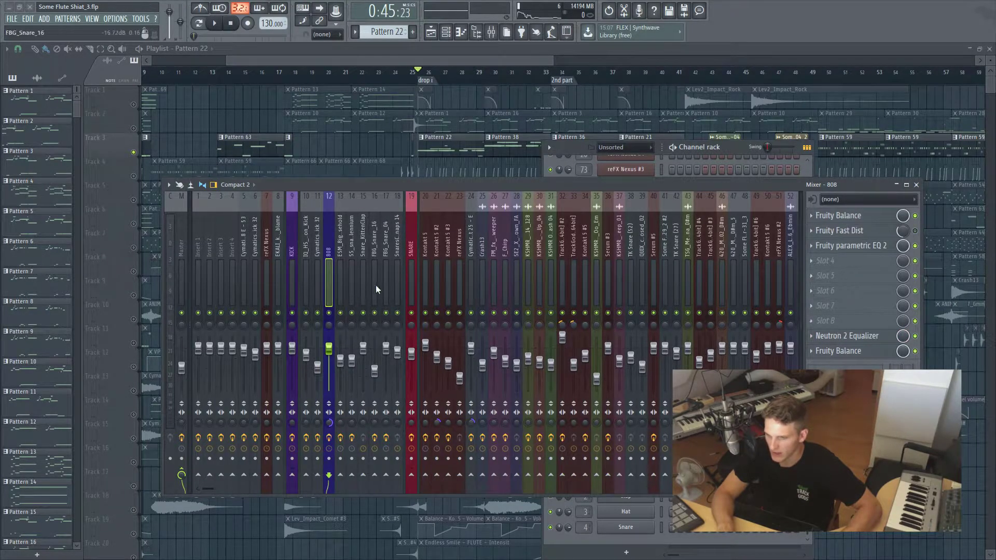
# Inspect the Kick kills lows and Kick Peak controllers on the KICK mixer track, closing both again.
pyautogui.click(291, 280)
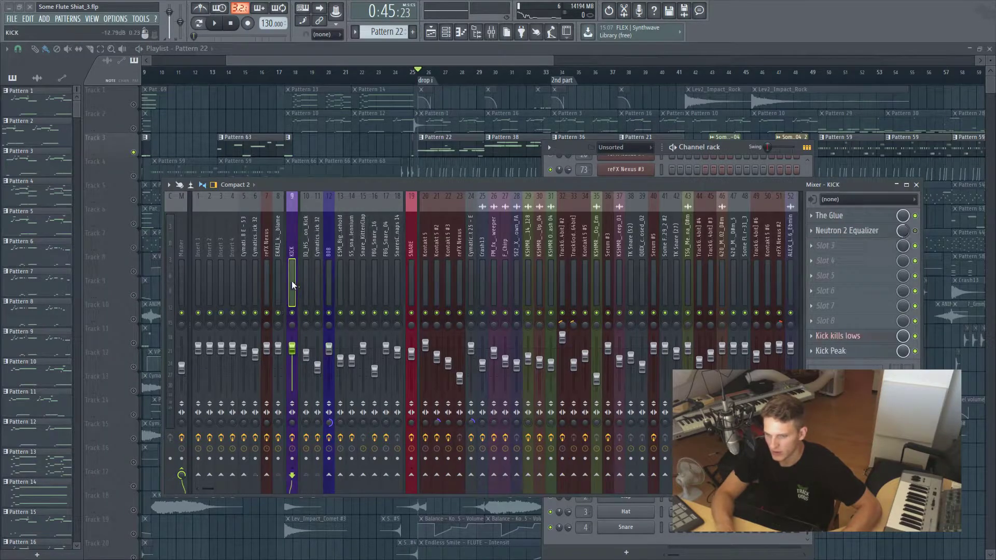
pyautogui.click(844, 338)
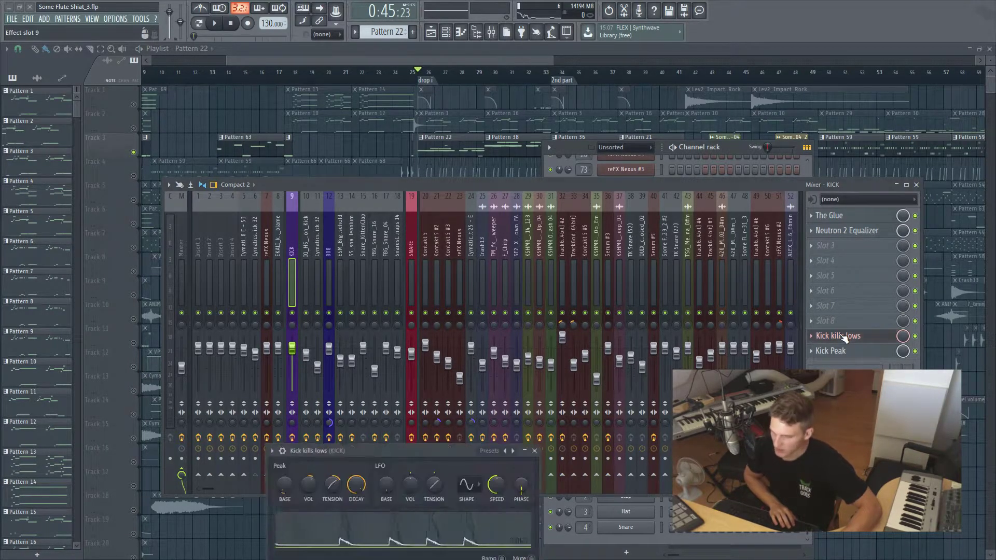
pyautogui.moveTo(392, 453); pyautogui.dragTo(332, 363)
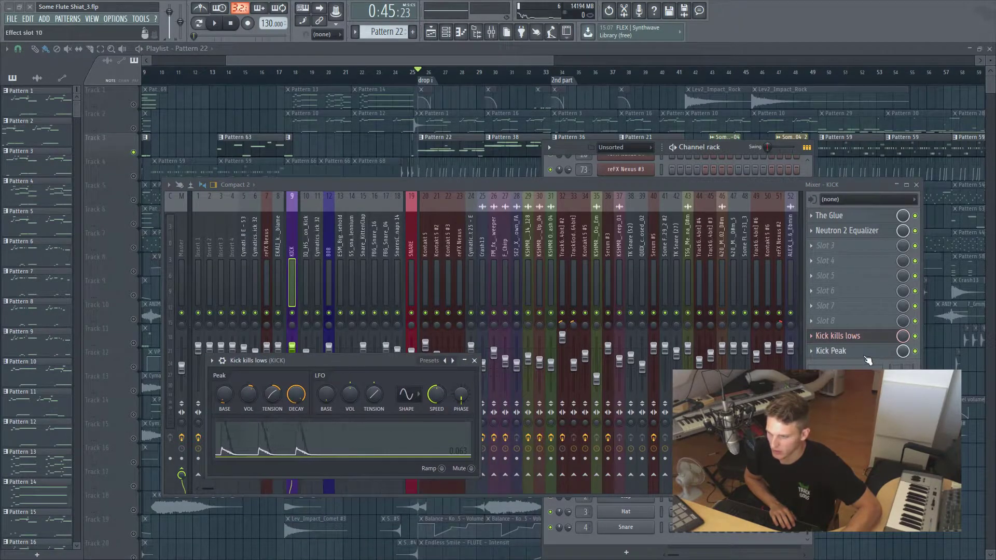
pyautogui.click(831, 351)
pyautogui.moveTo(267, 286); pyautogui.dragTo(628, 304)
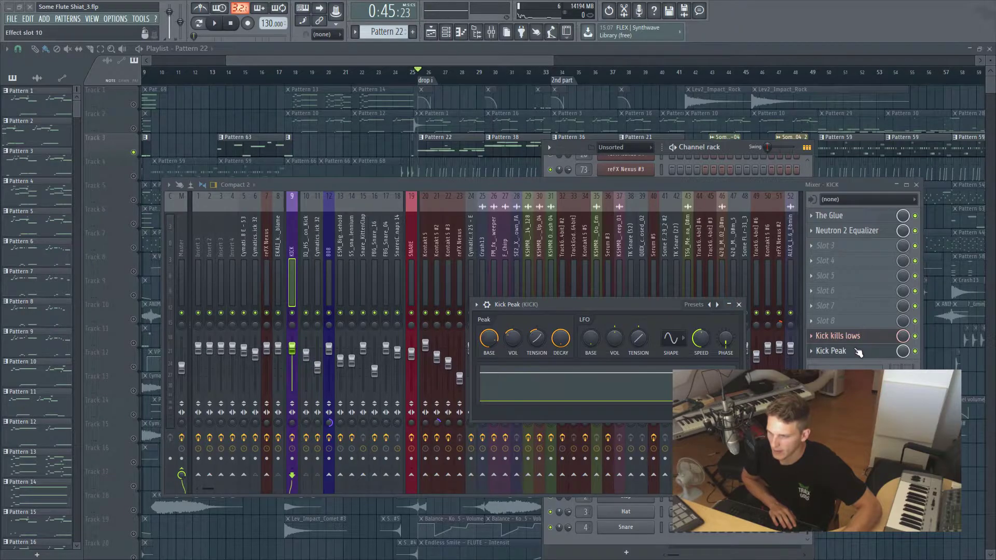
pyautogui.click(739, 305)
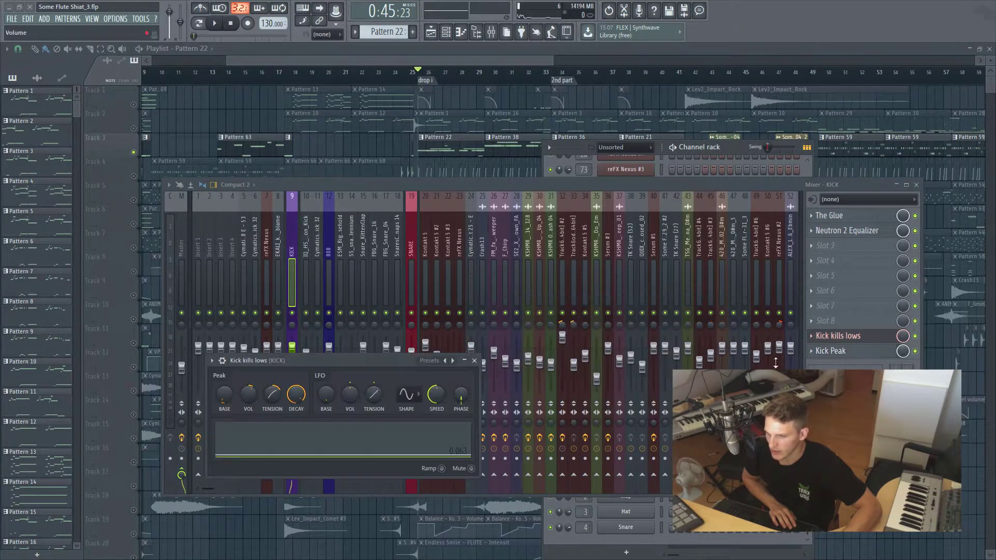
pyautogui.click(474, 361)
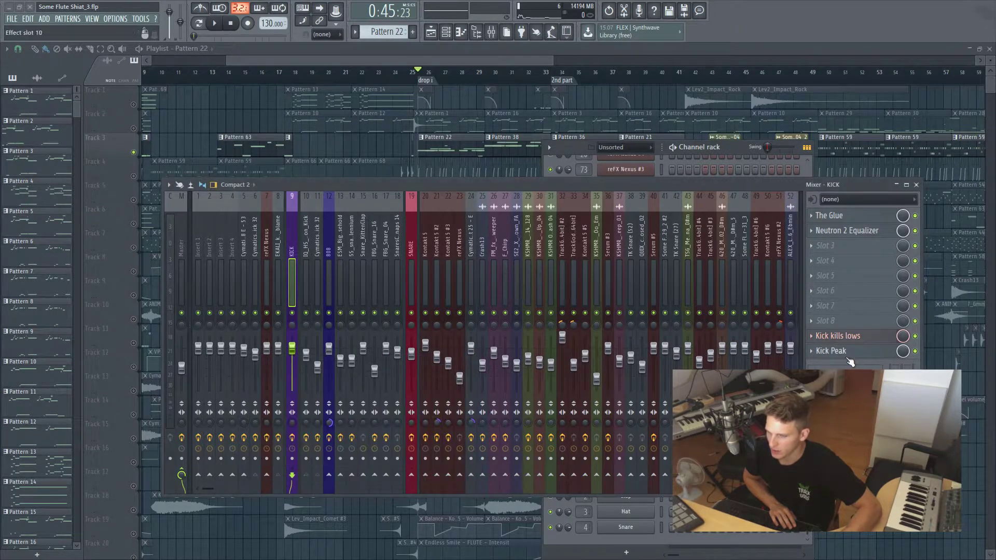
# Place the KICK track's Kick kills lows controller beside the 808's Fruity parametric EQ 2, with the mixer closed.
pyautogui.click(854, 337)
pyautogui.moveTo(310, 359); pyautogui.dragTo(380, 346)
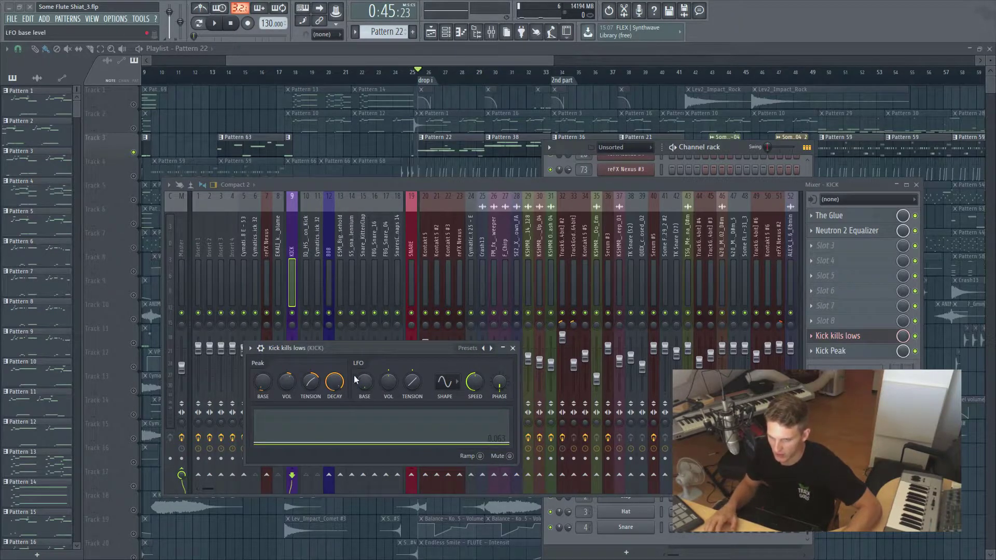
pyautogui.moveTo(373, 356); pyautogui.dragTo(212, 104)
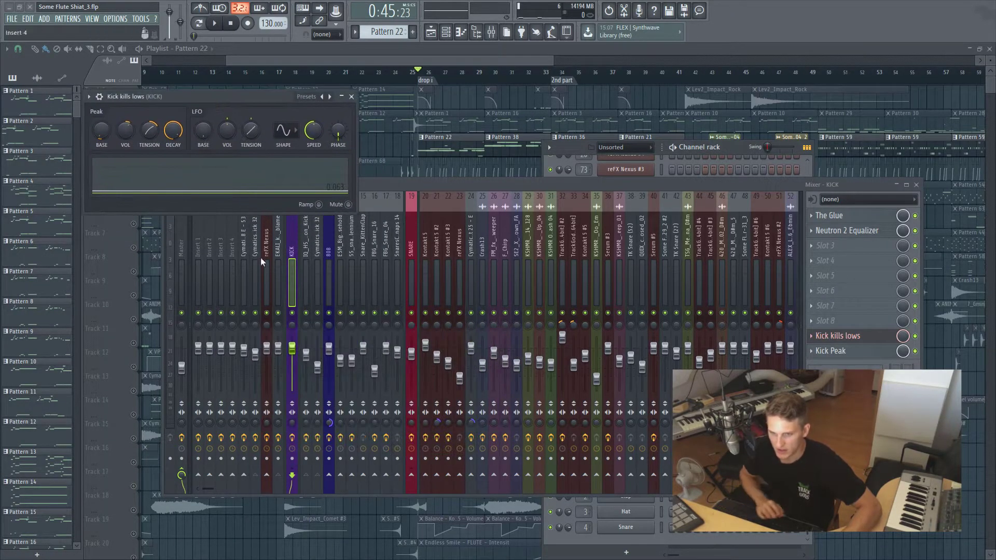
pyautogui.click(327, 272)
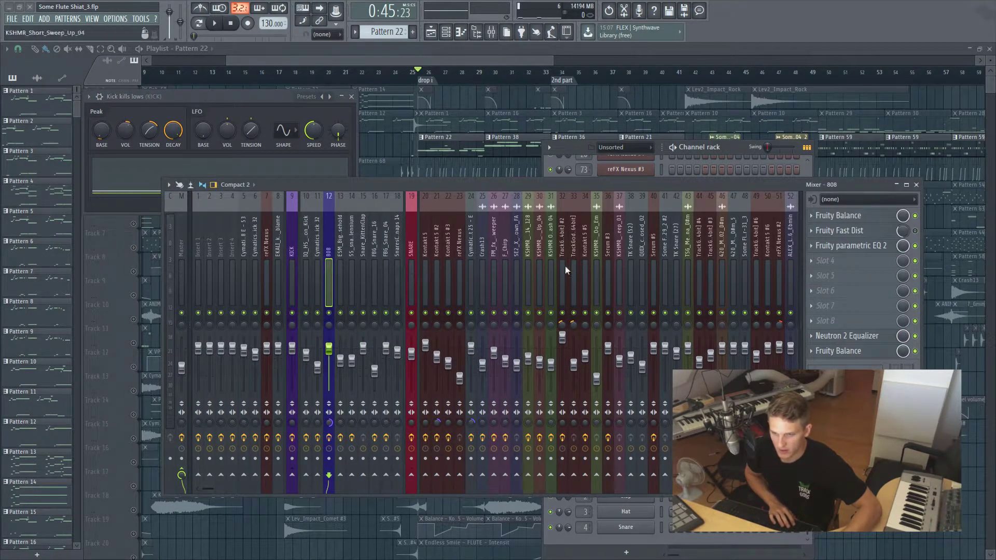
pyautogui.click(853, 247)
pyautogui.moveTo(452, 266); pyautogui.dragTo(612, 160)
pyautogui.click(889, 188)
pyautogui.click(916, 185)
pyautogui.moveTo(247, 100); pyautogui.dragTo(275, 184)
# Play the soloed 808 twice from the drop to watch the peak controller and the parametric EQ react.
pyautogui.press('space')
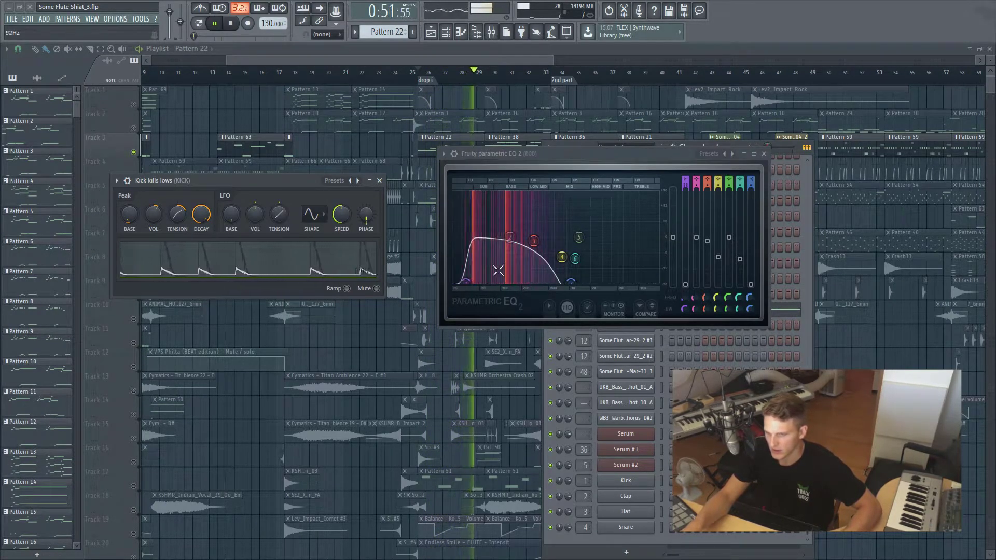
pyautogui.press('space')
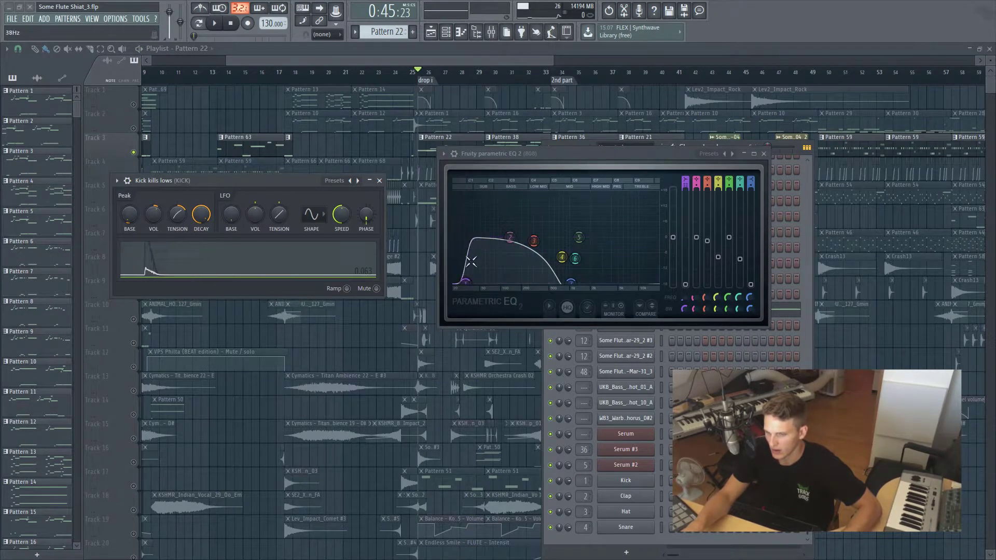
pyautogui.press('space')
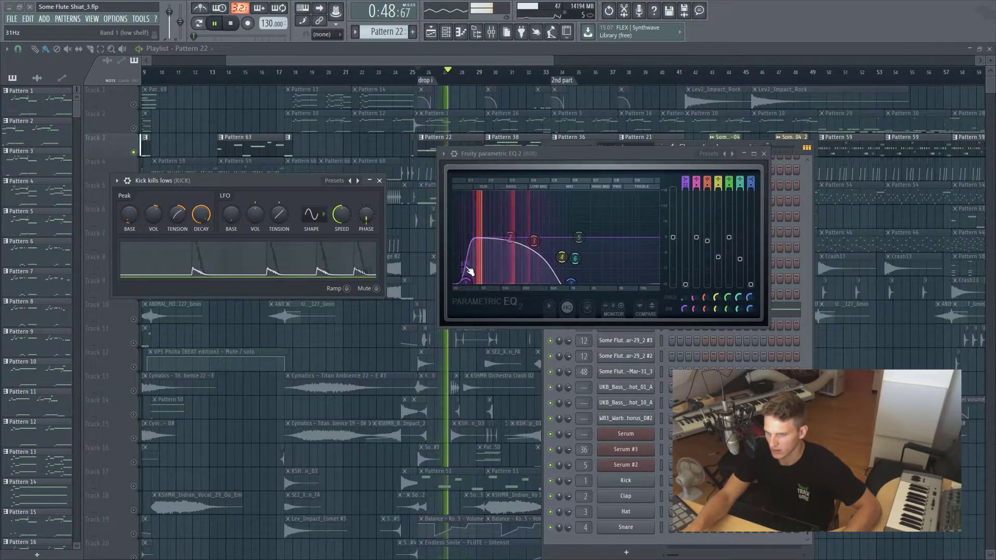
pyautogui.press('space')
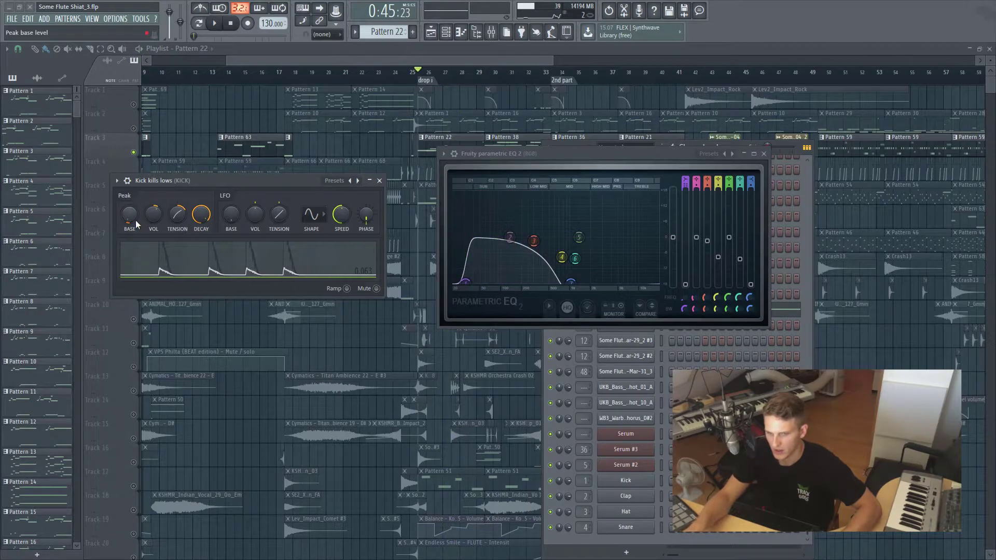
# Link the first band's frequency in the 808's EQ to the Kick kills lows - Peak internal controller with the Input mapping formula.
pyautogui.moveTo(169, 185); pyautogui.dragTo(169, 205)
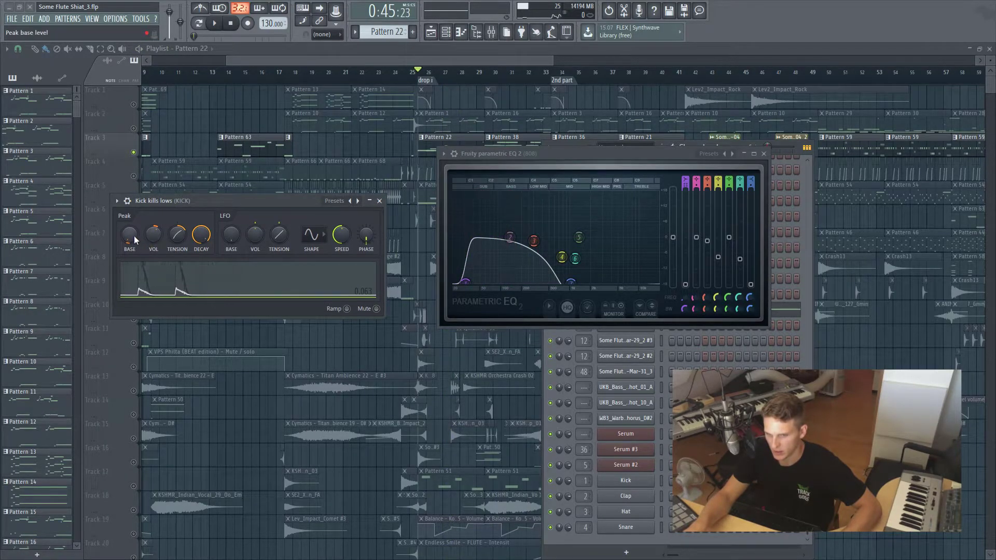
pyautogui.rightClick(683, 300)
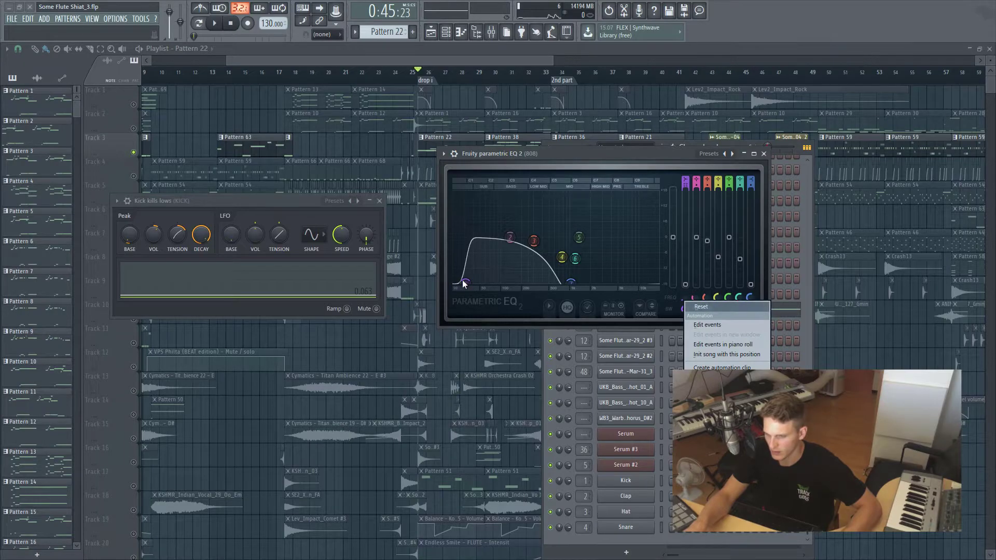
pyautogui.click(714, 377)
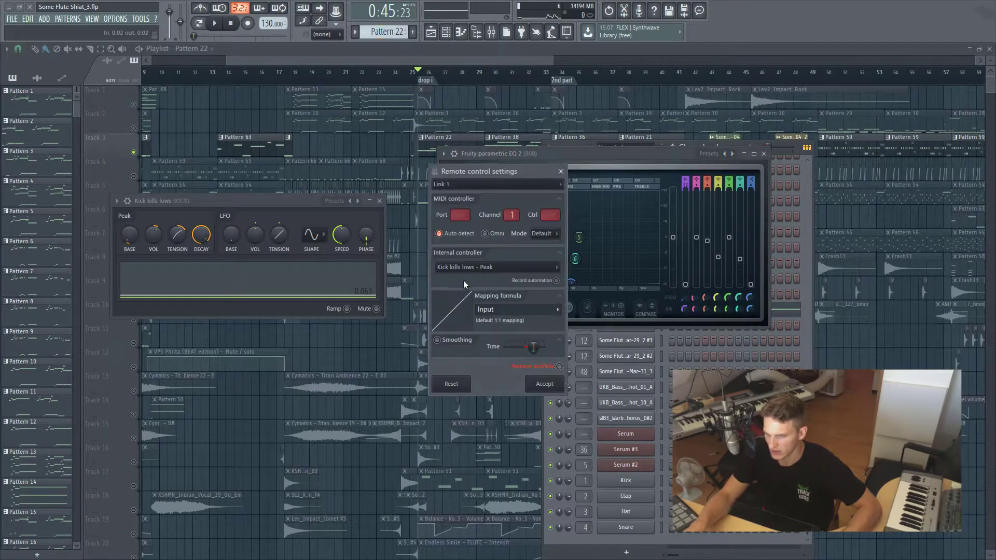
pyautogui.click(459, 267)
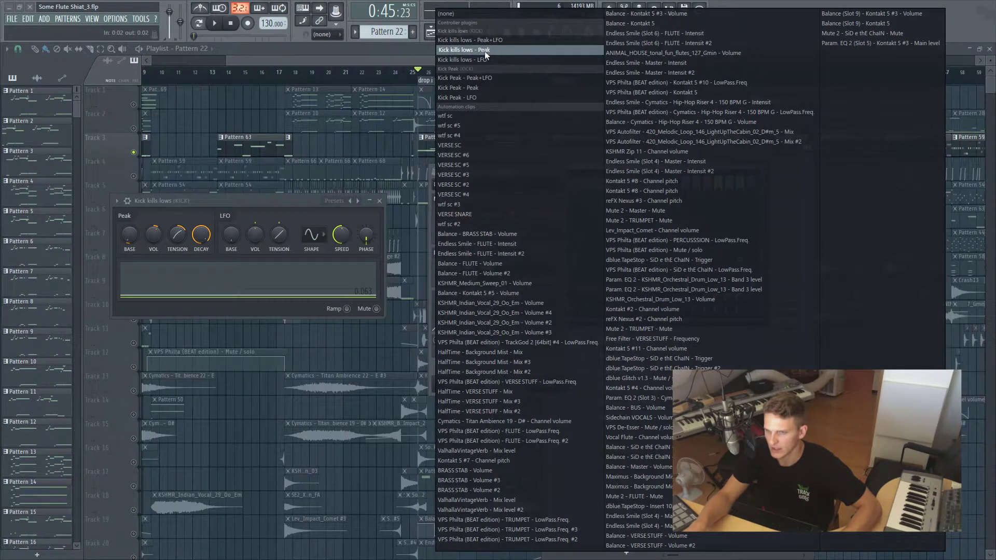
pyautogui.click(433, 52)
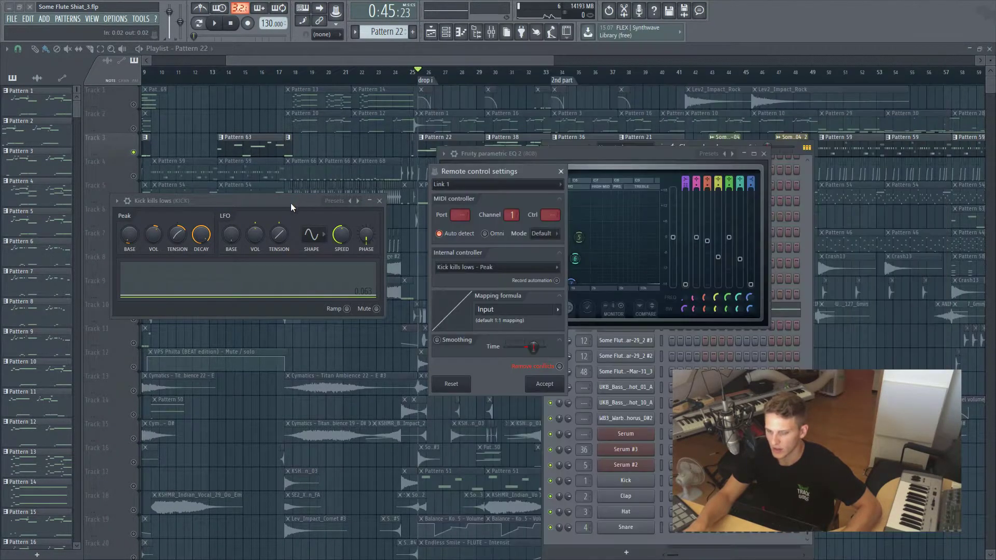
pyautogui.click(555, 384)
# Lower the Kick kills lows peak base to about 0.020 and try different peak volume amounts while playing the drop.
pyautogui.moveTo(132, 241); pyautogui.dragTo(153, 228)
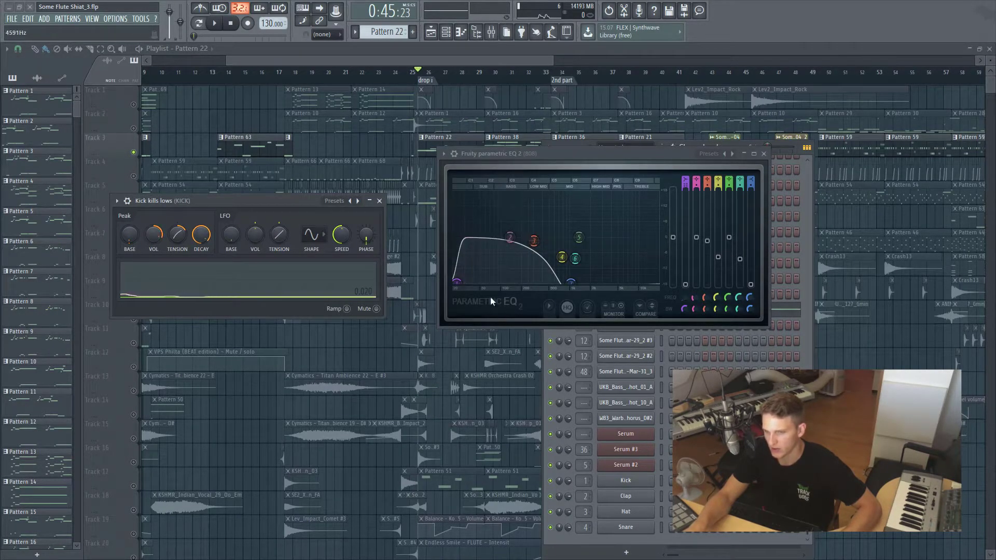
pyautogui.press('space')
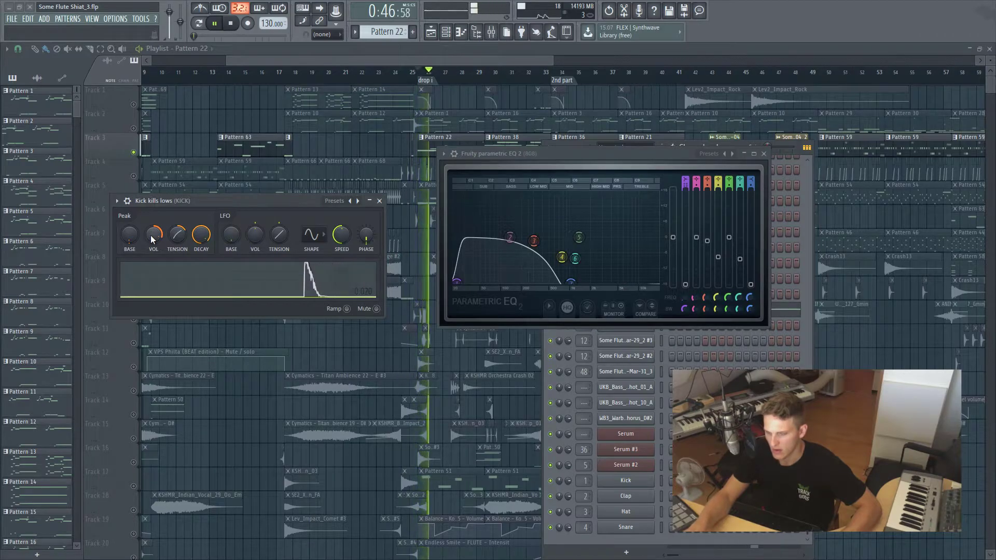
pyautogui.moveTo(150, 235); pyautogui.dragTo(151, 229)
pyautogui.press('space')
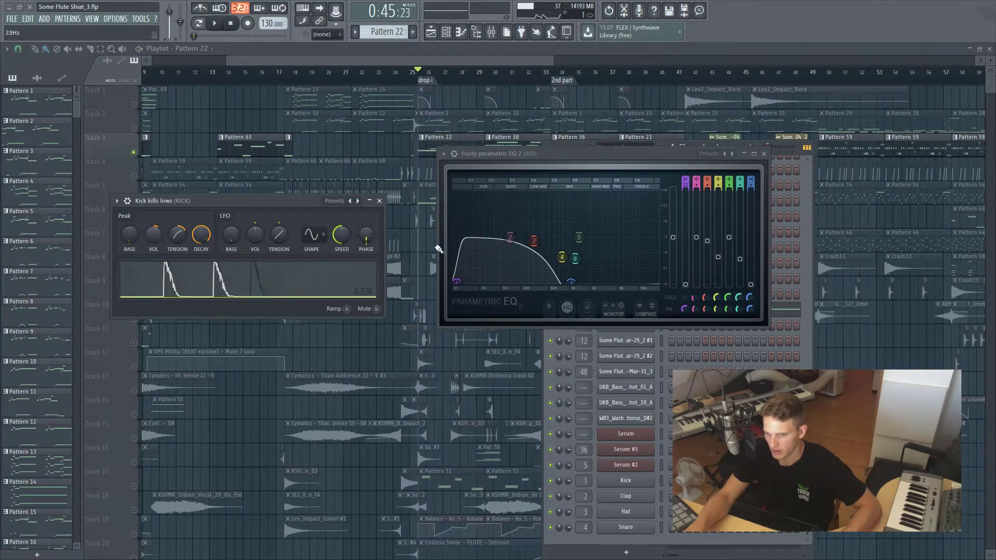
# Play the soloed 808 from the drop to check the adjusted ducking, and close the peak controller and the parametric EQ.
pyautogui.moveTo(483, 241); pyautogui.dragTo(464, 229)
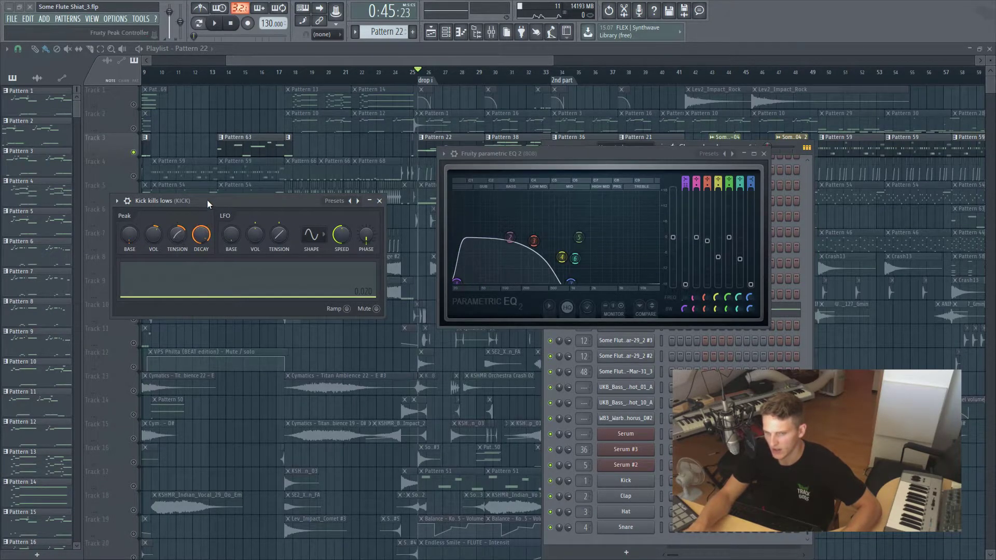
pyautogui.press('space')
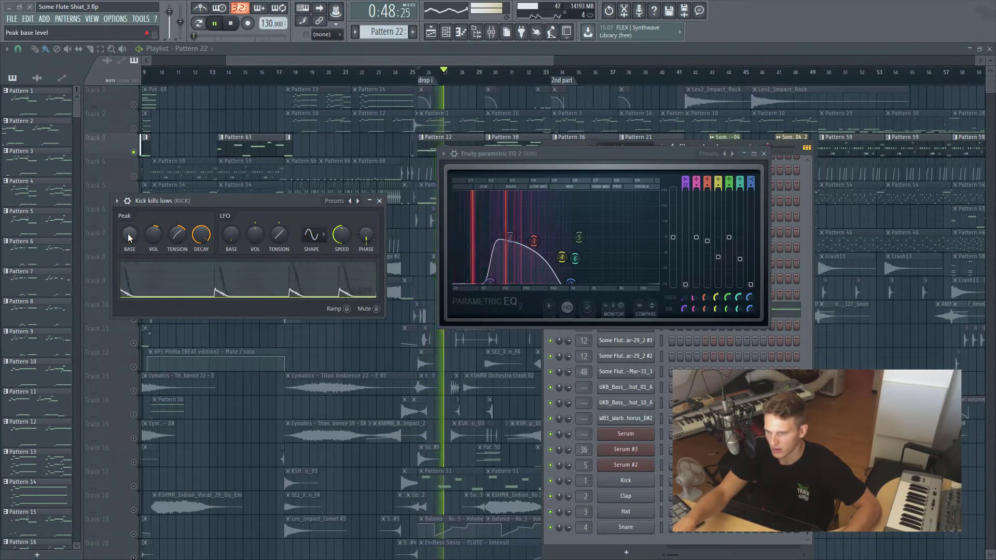
pyautogui.press('space')
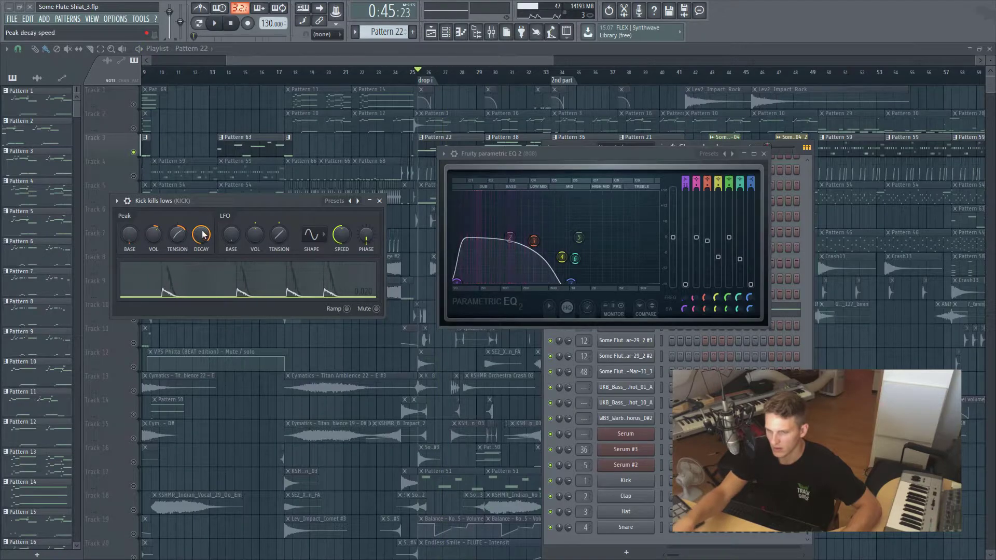
pyautogui.click(380, 201)
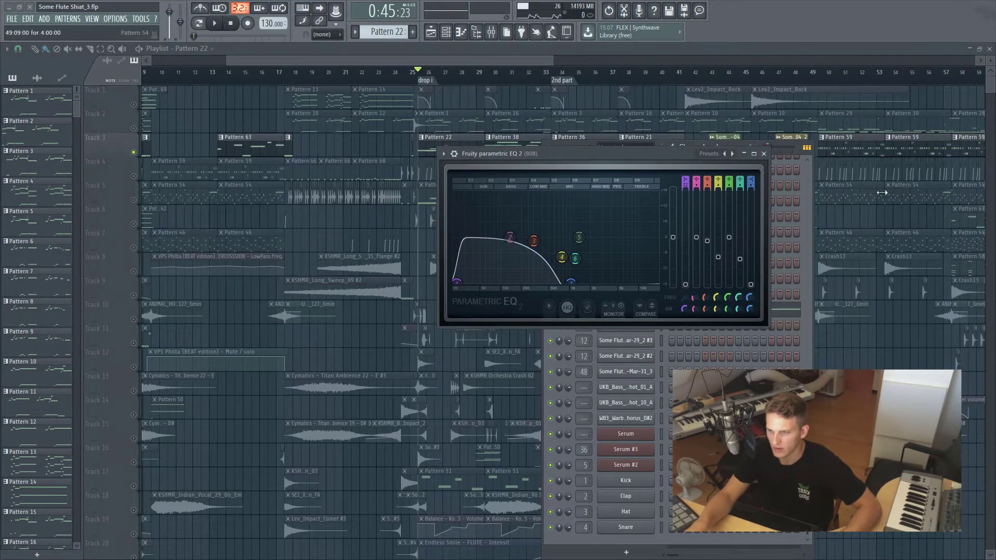
pyautogui.click(763, 153)
# Place the KICK track's Kick Peak controller beside the last Fruity Balance in the 808's effect chain, with the mixer closed.
pyautogui.click(498, 33)
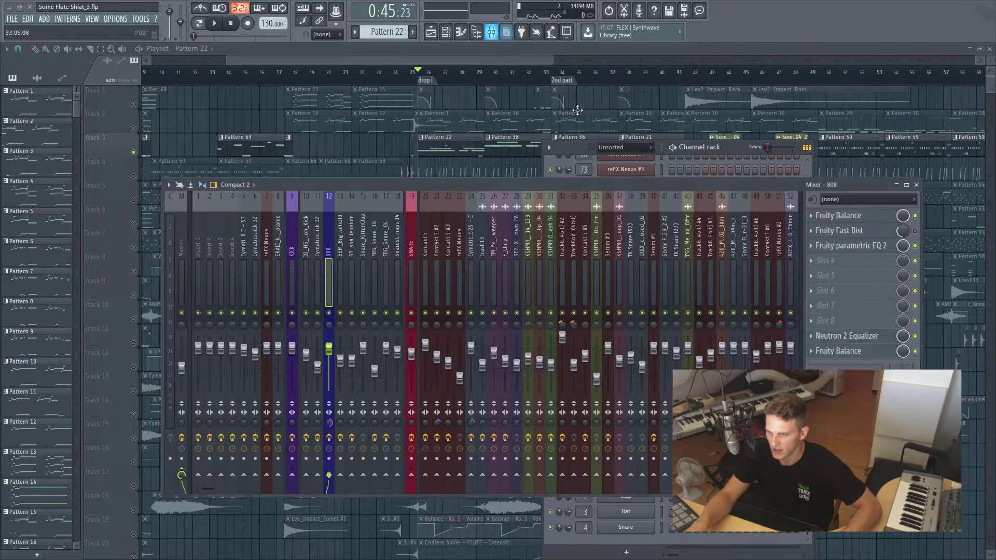
pyautogui.click(287, 272)
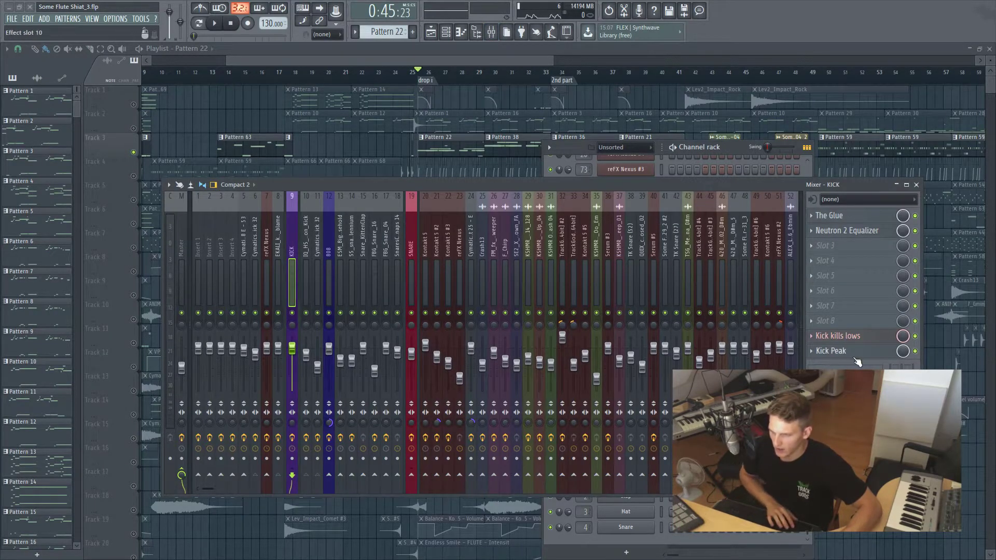
pyautogui.click(835, 350)
pyautogui.moveTo(618, 301); pyautogui.dragTo(238, 130)
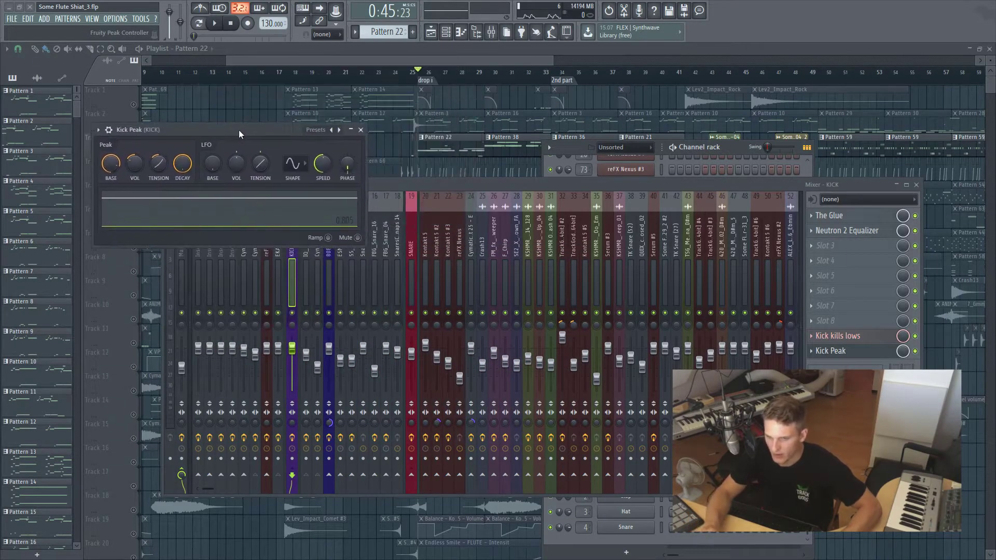
pyautogui.click(328, 282)
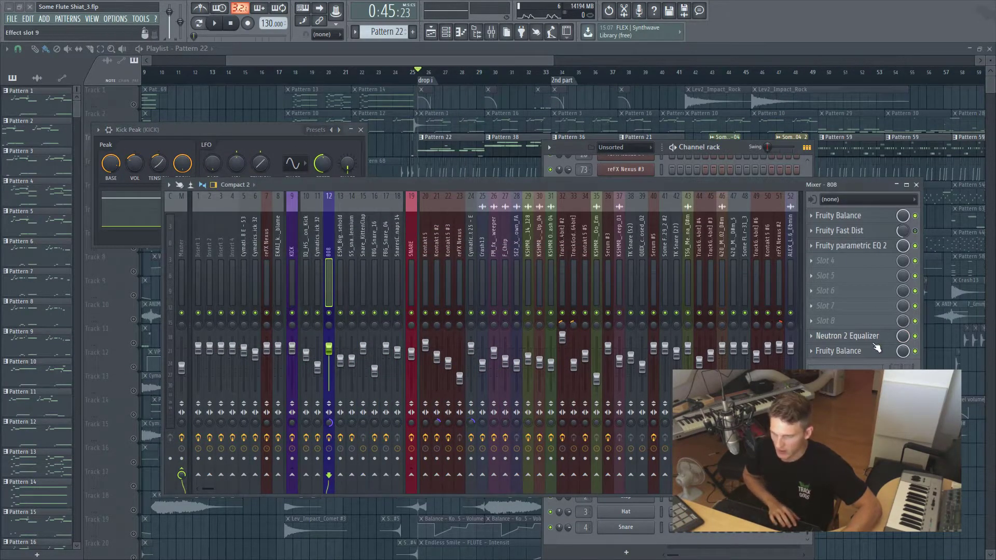
pyautogui.click(861, 350)
pyautogui.moveTo(99, 103); pyautogui.dragTo(550, 156)
pyautogui.click(917, 185)
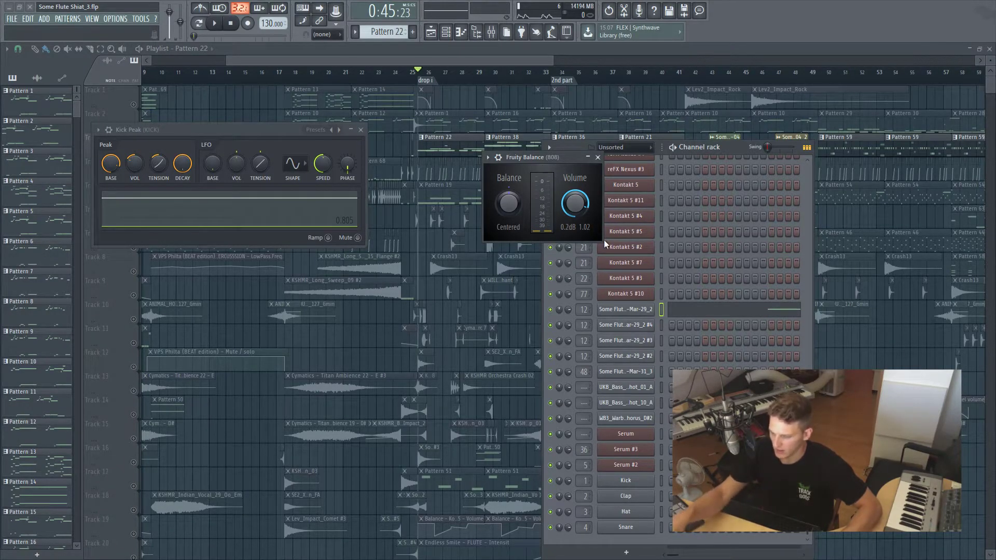
# Play the drop to watch Kick Peak duck the Fruity Balance volume, and close both plugin windows.
pyautogui.press('space')
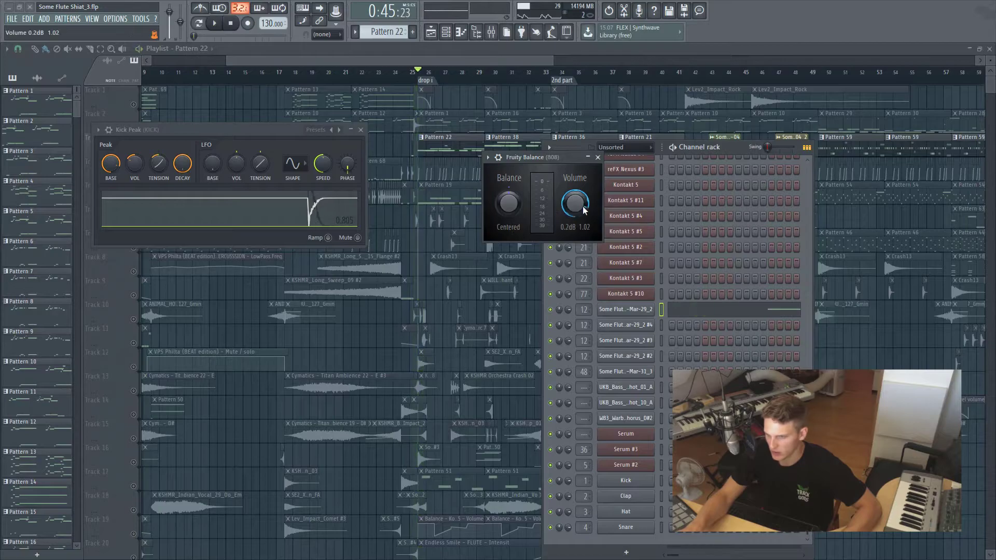
pyautogui.press('space')
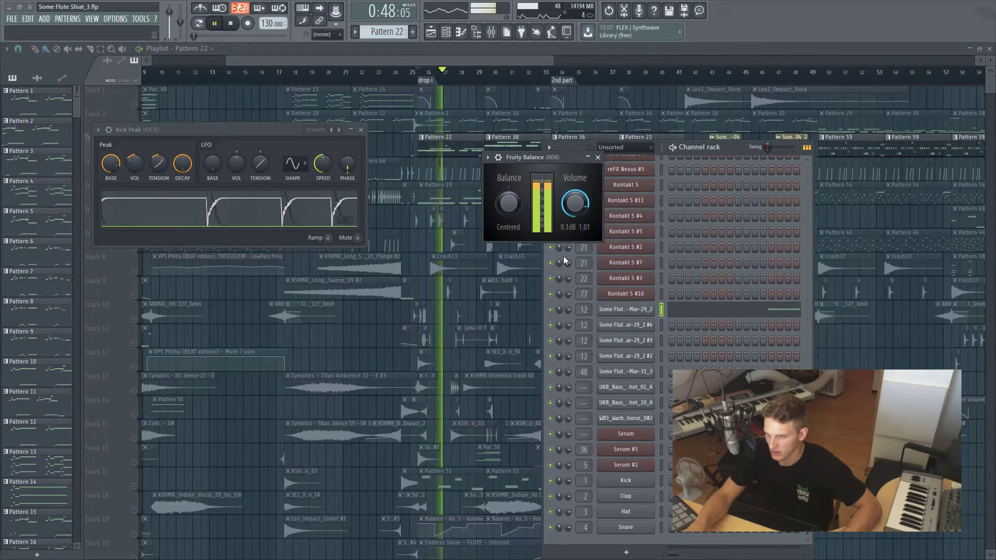
pyautogui.press('space')
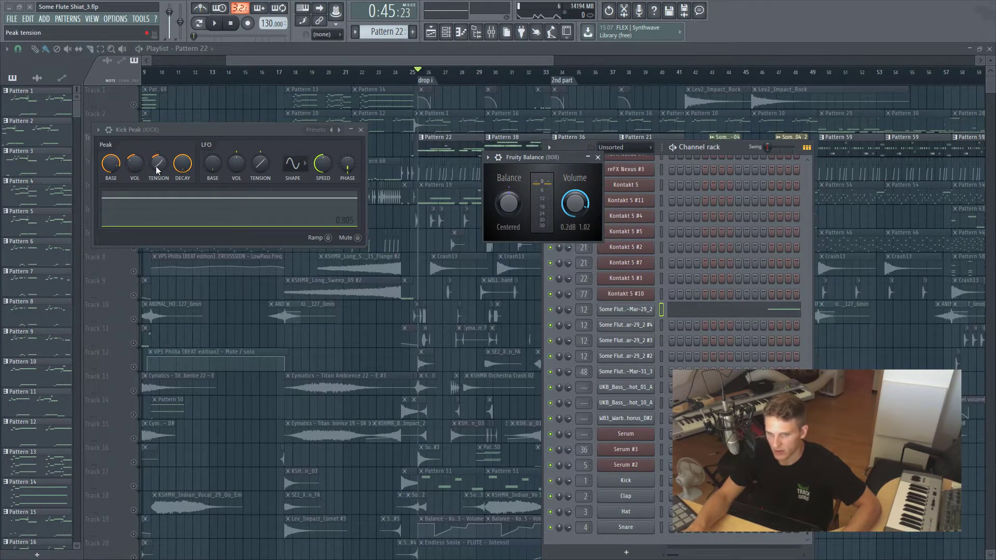
pyautogui.click(362, 130)
pyautogui.click(598, 158)
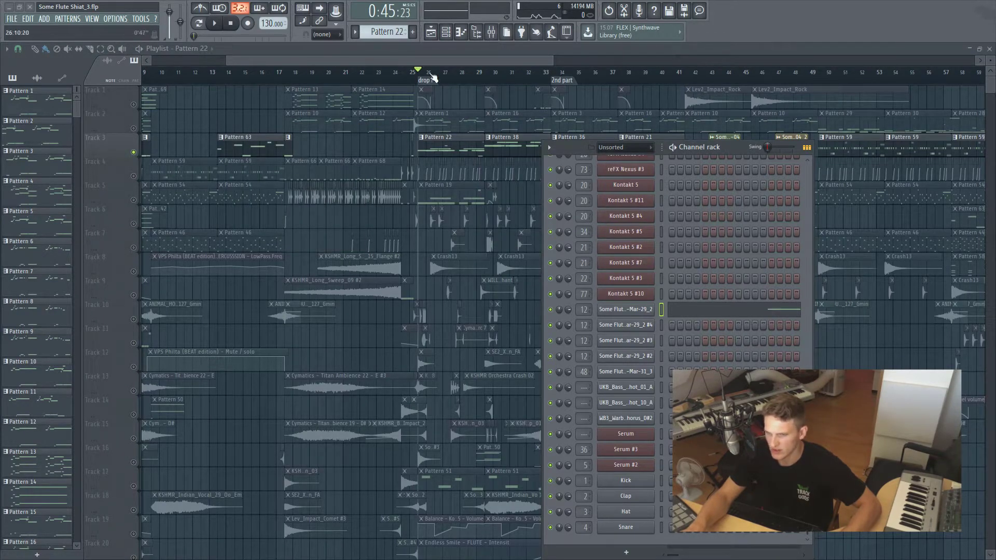
# Inspect the volume envelope settings of the 808 channel Some Flute Shiat - 2019-Mar-29_2 and close its window.
pyautogui.moveTo(420, 57); pyautogui.dragTo(422, 57)
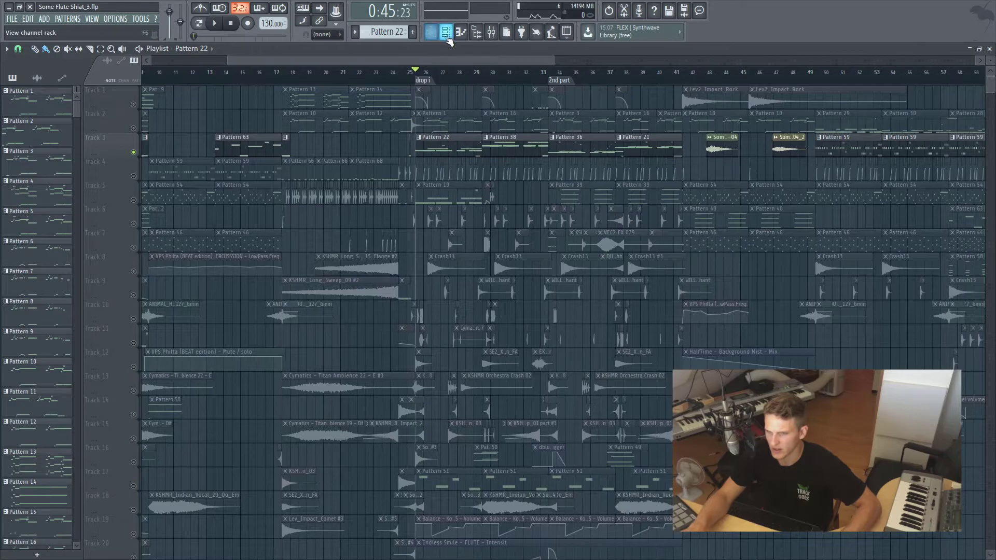
pyautogui.click(445, 32)
pyautogui.click(626, 309)
pyautogui.click(289, 182)
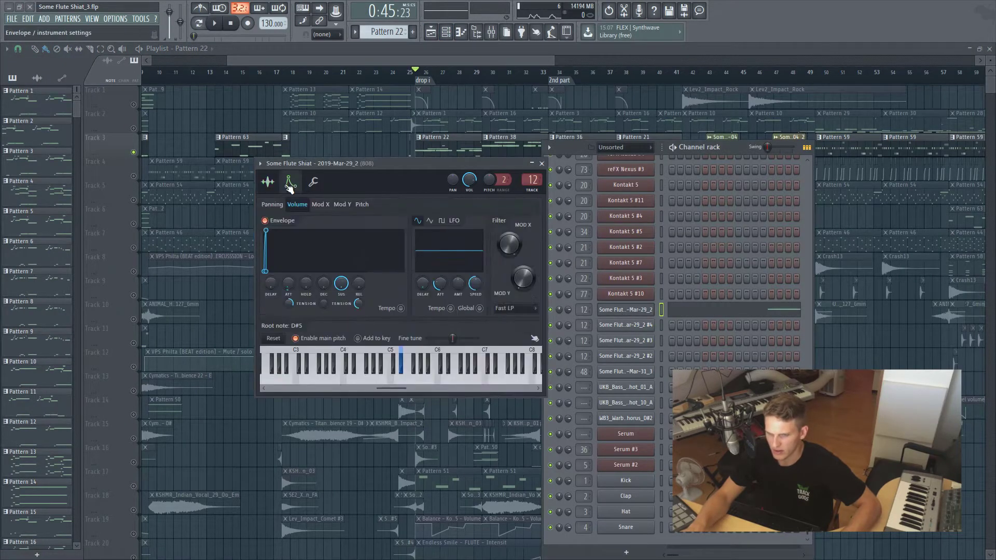
pyautogui.click(542, 164)
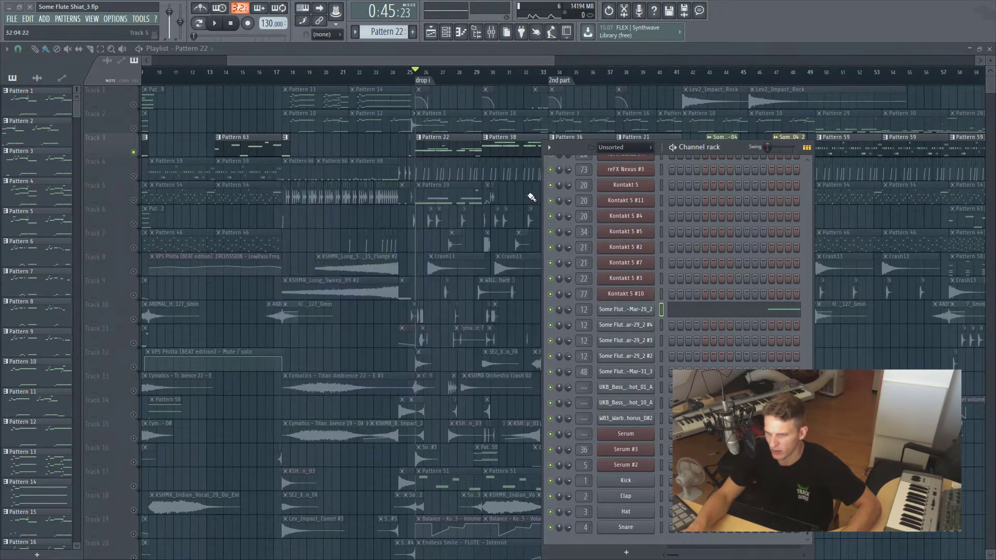
# Show the KICK mixer track's effect chain below the upper playlist tracks and play the drop.
pyautogui.click(491, 32)
pyautogui.moveTo(631, 180); pyautogui.dragTo(553, 211)
pyautogui.click(499, 60)
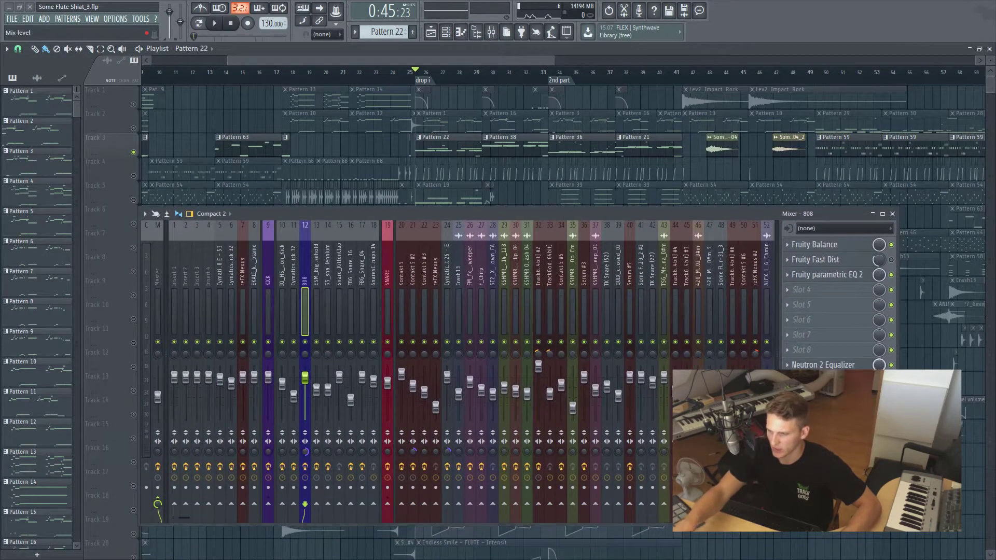
pyautogui.click(271, 301)
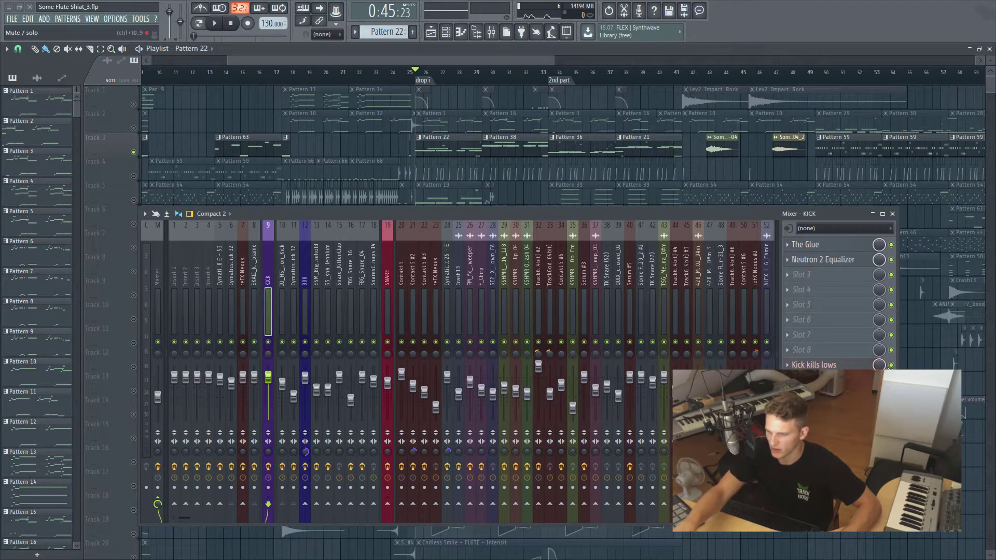
pyautogui.press('space')
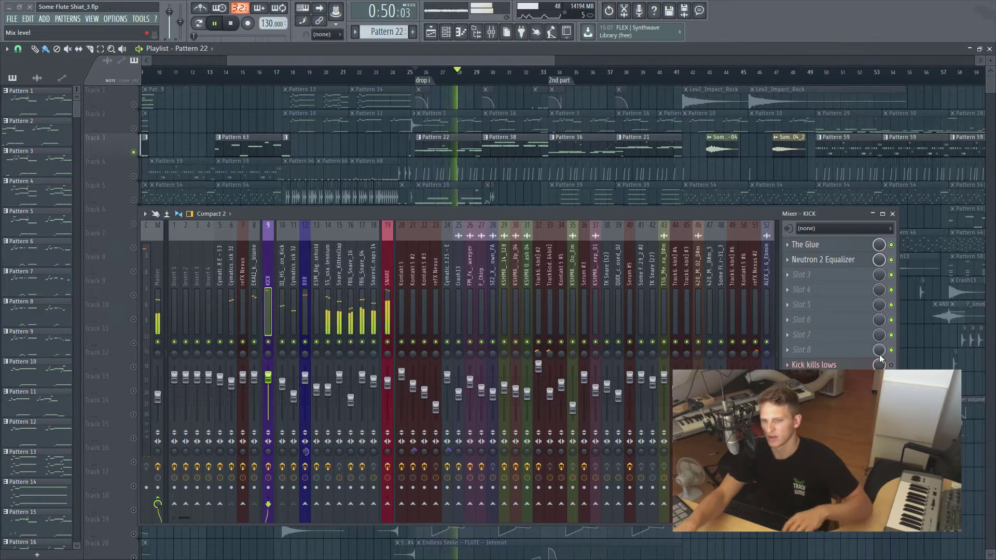
pyautogui.press('space')
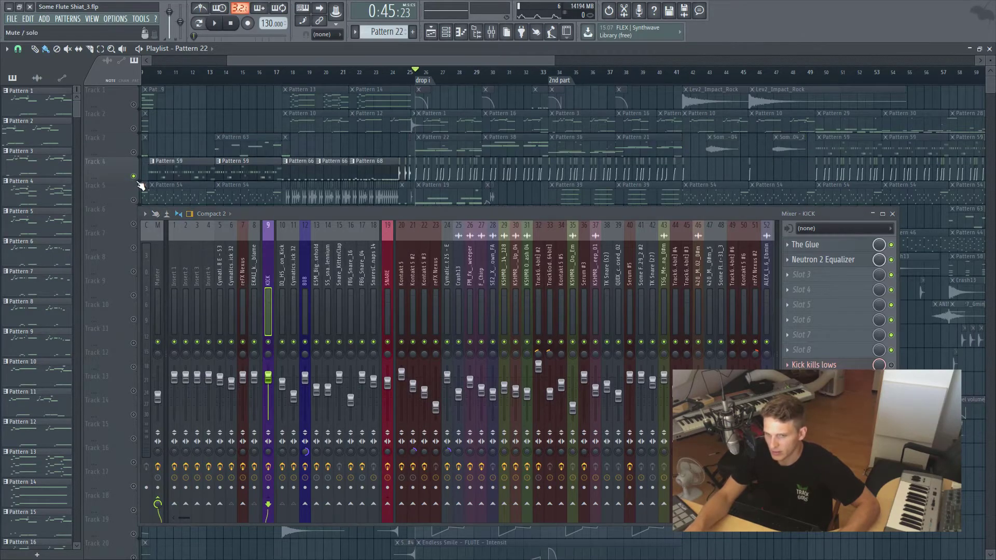
# Restore all playlist tracks from solo and close the mixer.
pyautogui.moveTo(462, 214); pyautogui.dragTo(502, 236)
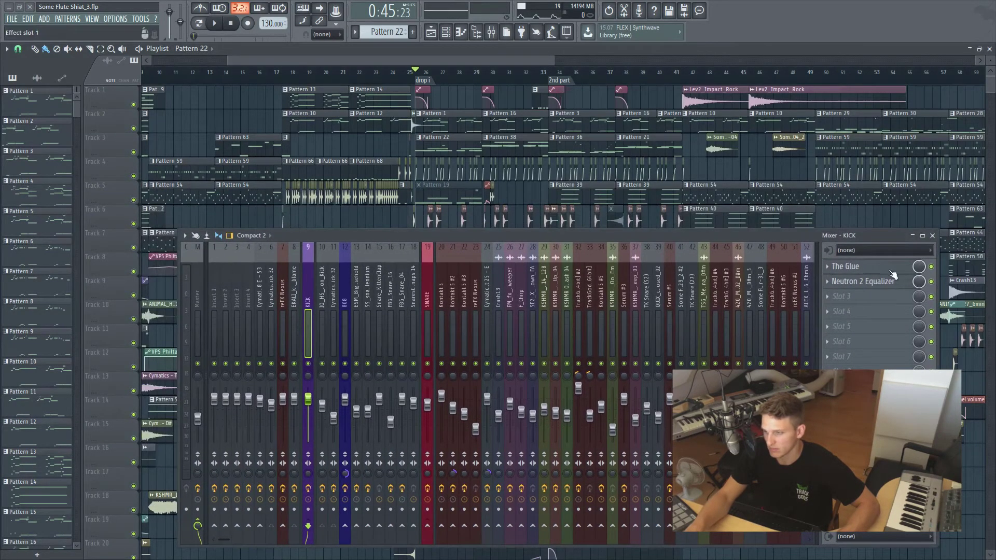
pyautogui.click(933, 236)
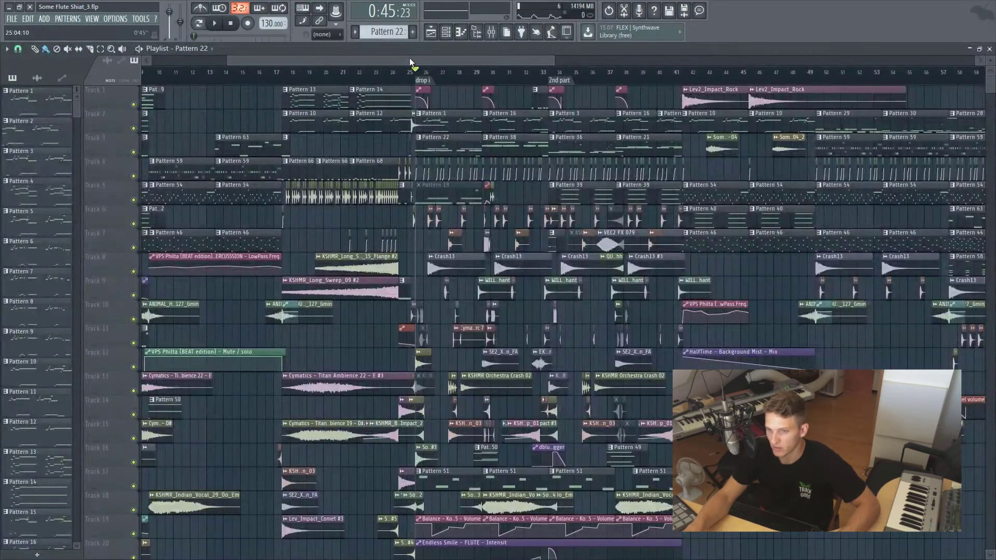